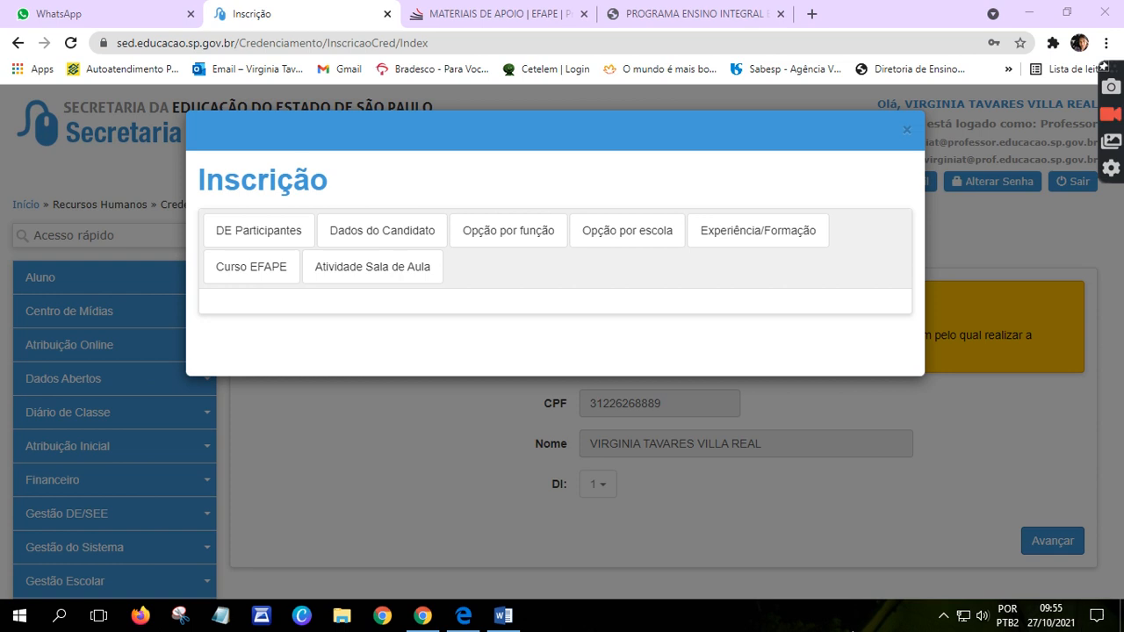
Step: View the registration's Opção por função choices, dismiss the notification, and review the Atividade Sala de Aula questions
click(504, 235)
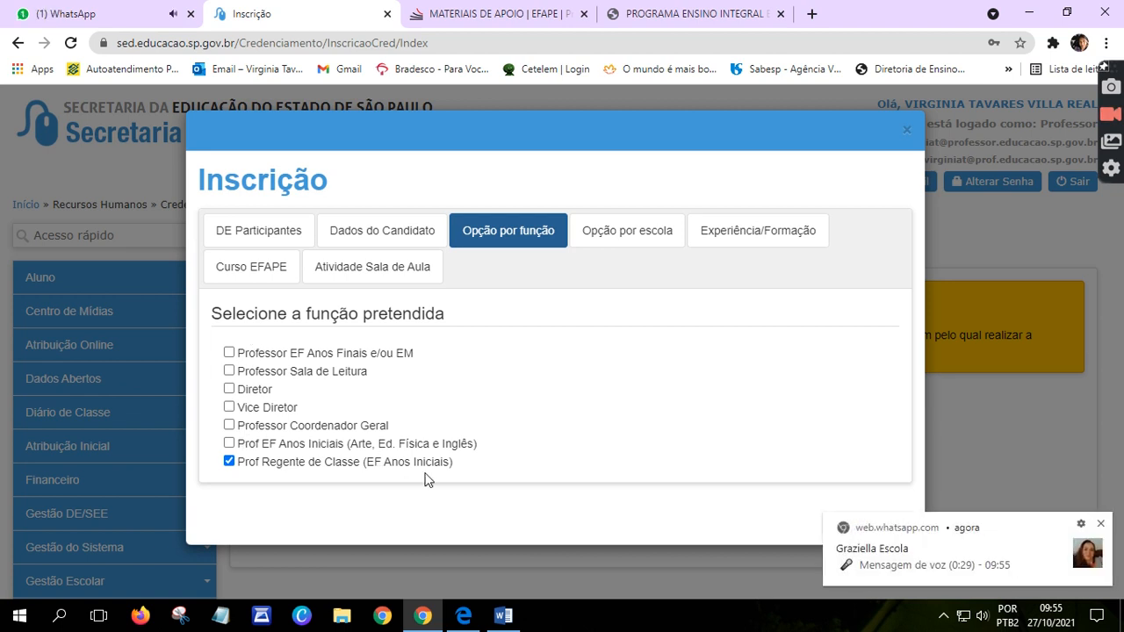
click(1102, 525)
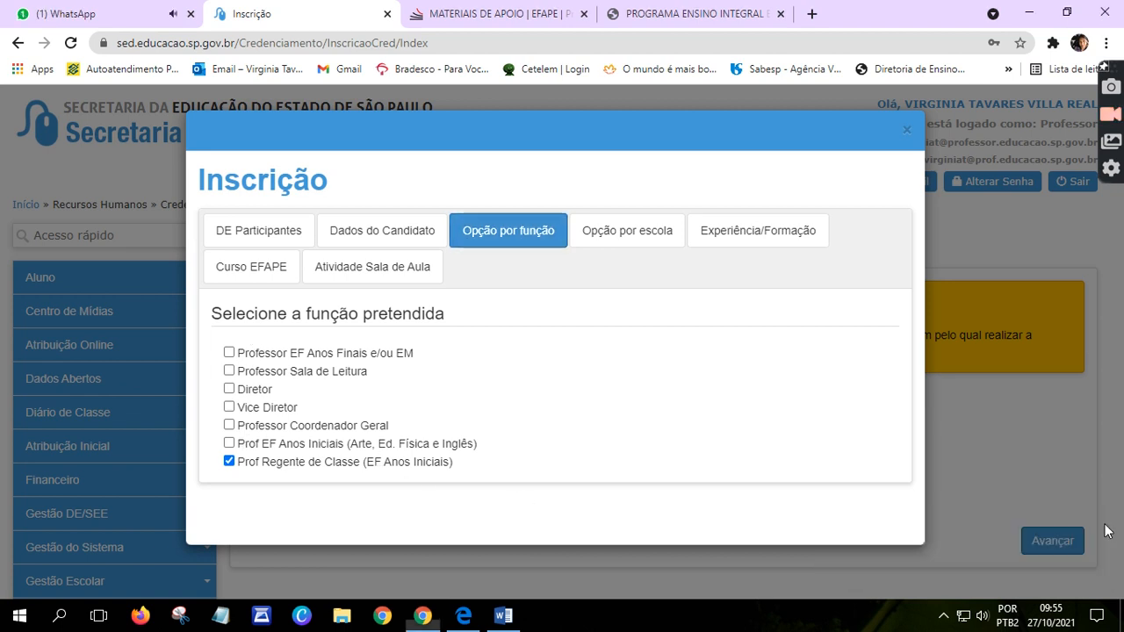
click(413, 276)
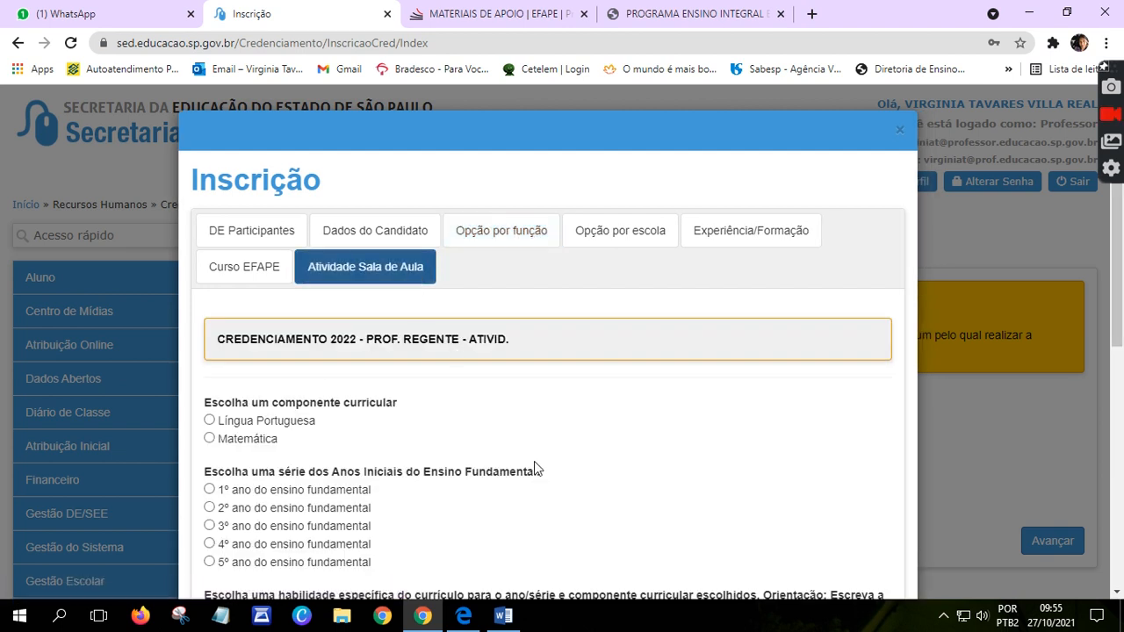
scroll(535, 465, down, 3)
scroll(535, 459, down, 3)
scroll(534, 460, up, 6)
Step: Consult item 8 of the 2022 accreditation notice, and find the EFAPE support materials' Cadernos do Professor - 2021, Volume 01
click(676, 9)
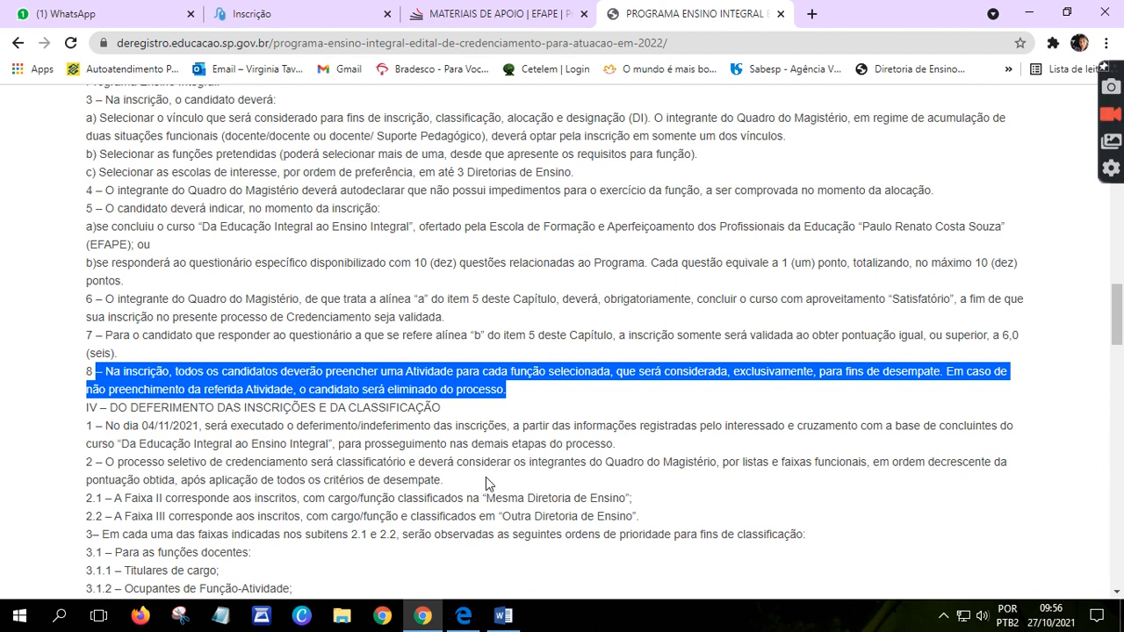
click(494, 13)
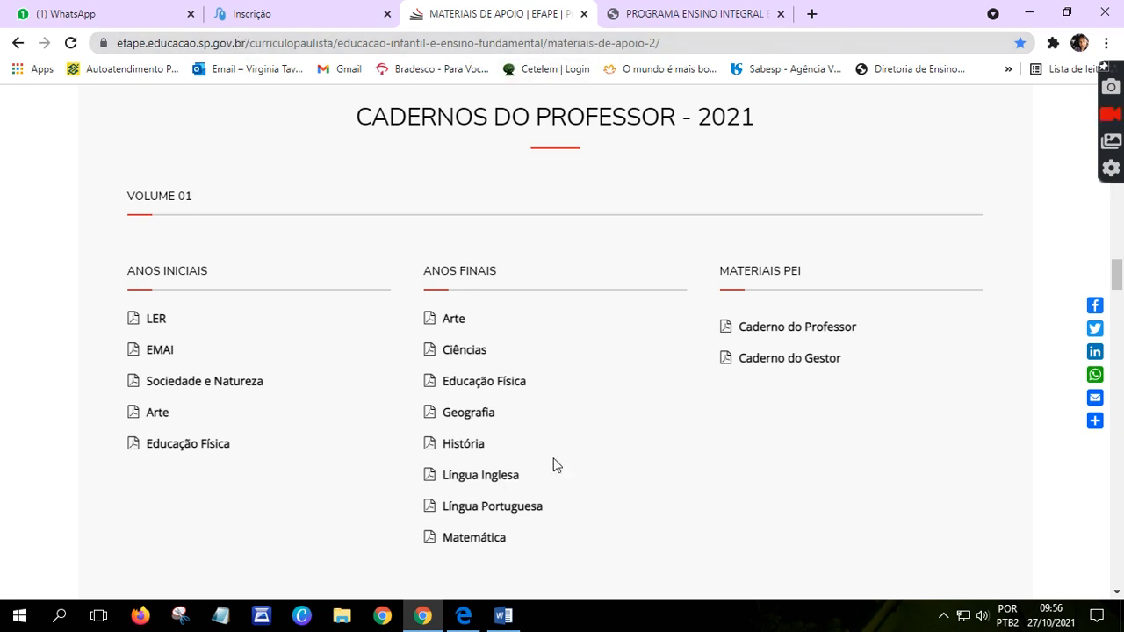
scroll(579, 446, up, 15)
scroll(579, 446, up, 3)
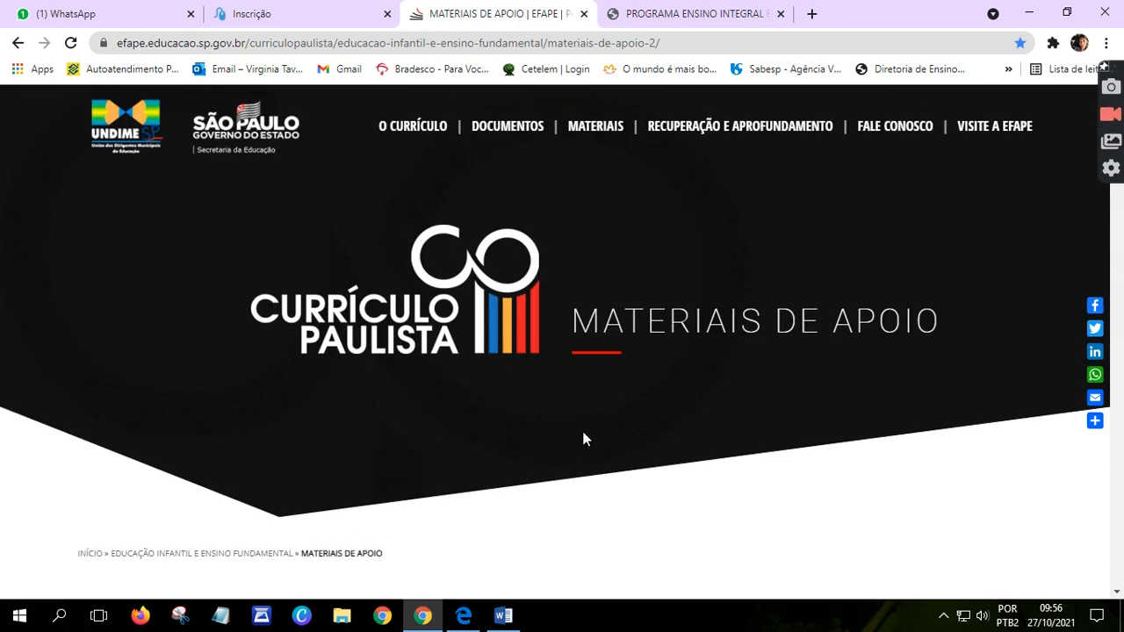
scroll(560, 474, down, 20)
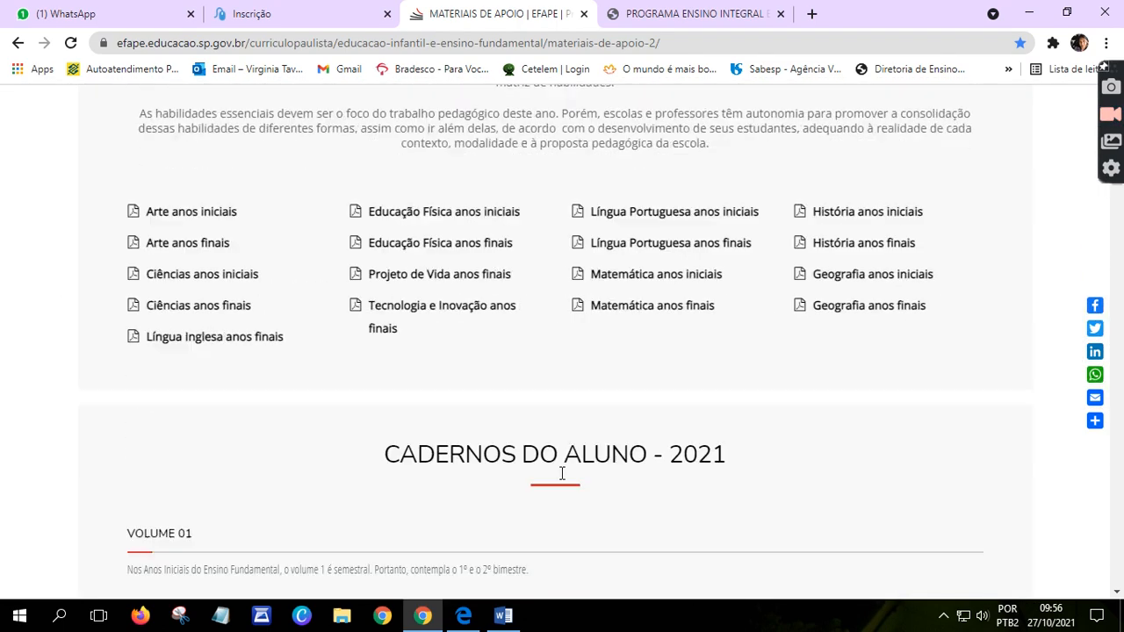
scroll(559, 475, down, 10)
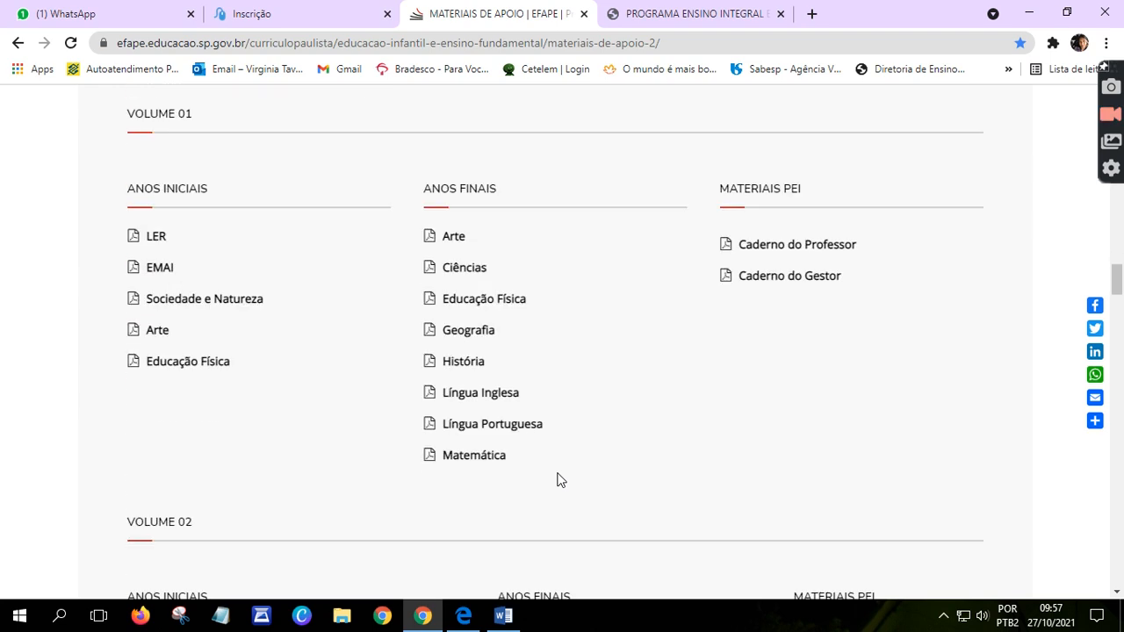
scroll(577, 480, down, 1)
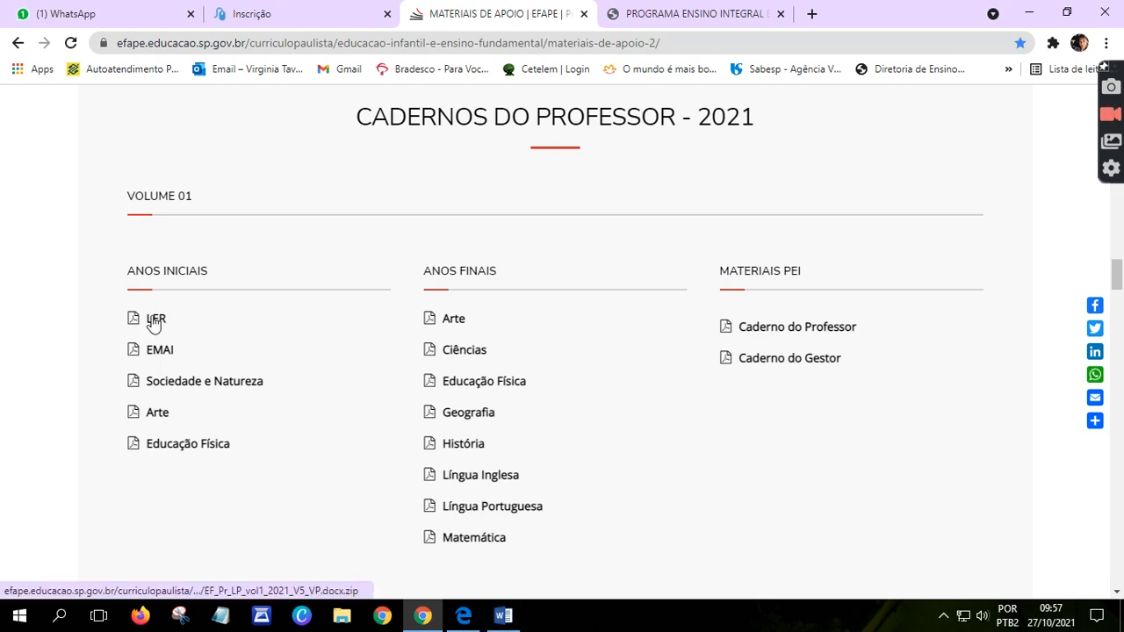
Step: Switch to Microsoft Edge and skim the 5th-year Portuguese PDF from Atividade 1 – Leitura de Notícia back through the skills tables
click(463, 616)
scroll(626, 427, up, 6)
scroll(624, 422, up, 12)
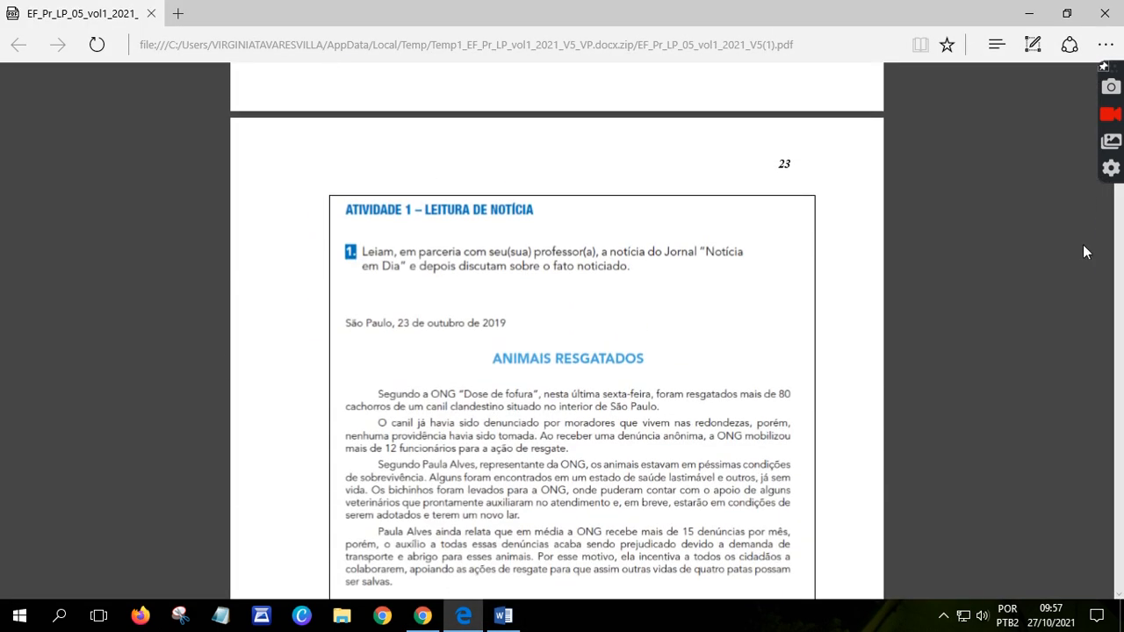
scroll(618, 382, down, 5)
scroll(632, 378, down, 15)
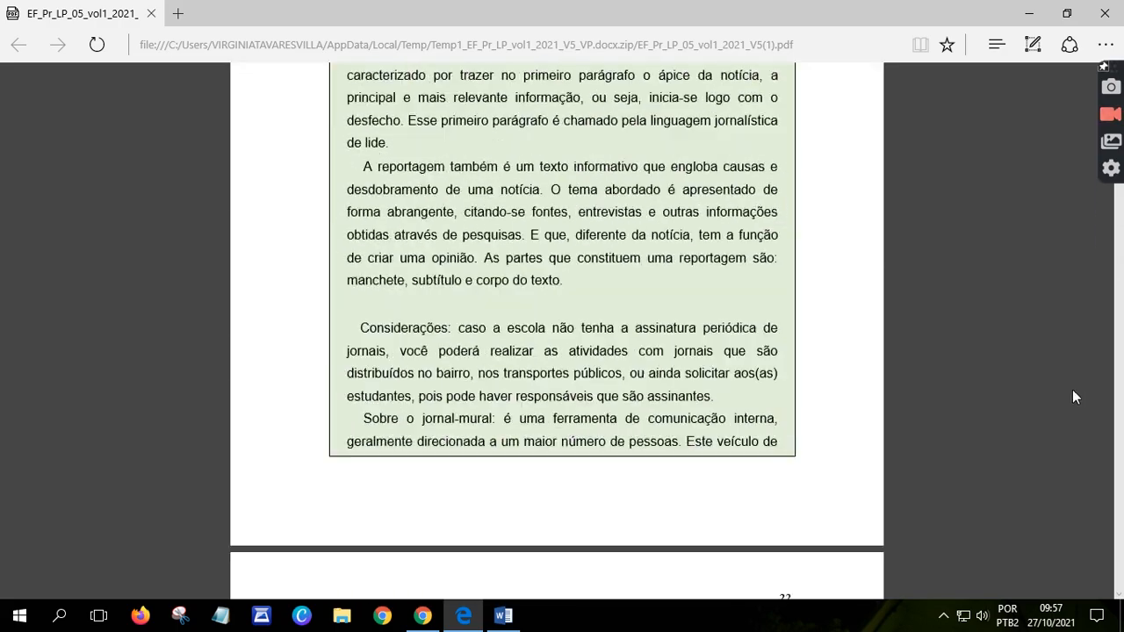
scroll(1082, 357, up, 6)
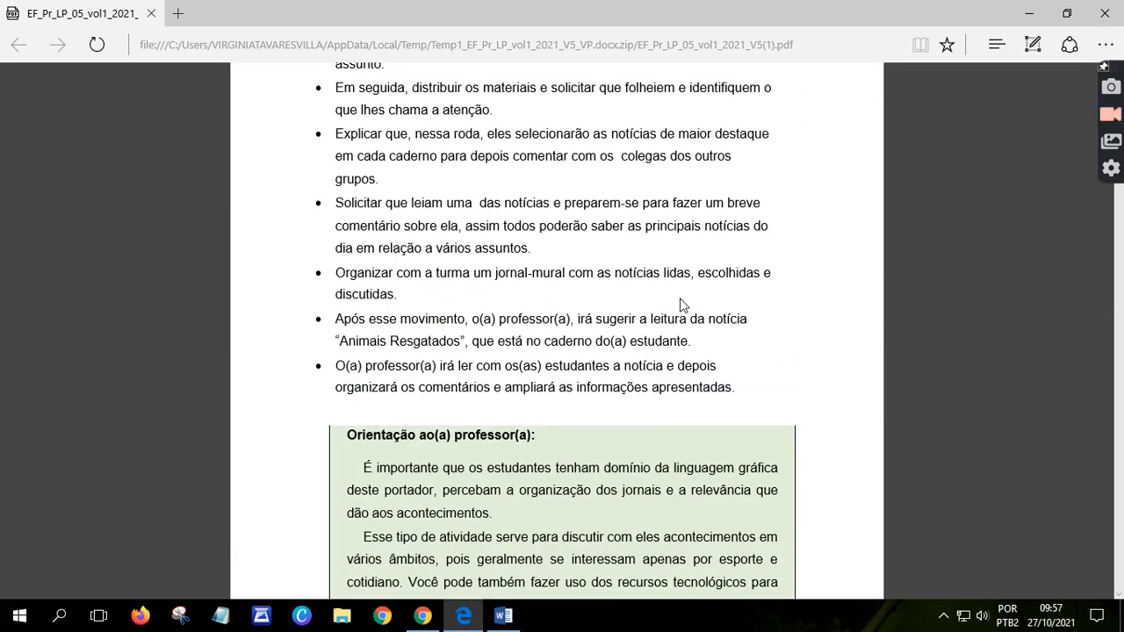
scroll(659, 284, up, 10)
scroll(640, 283, up, 20)
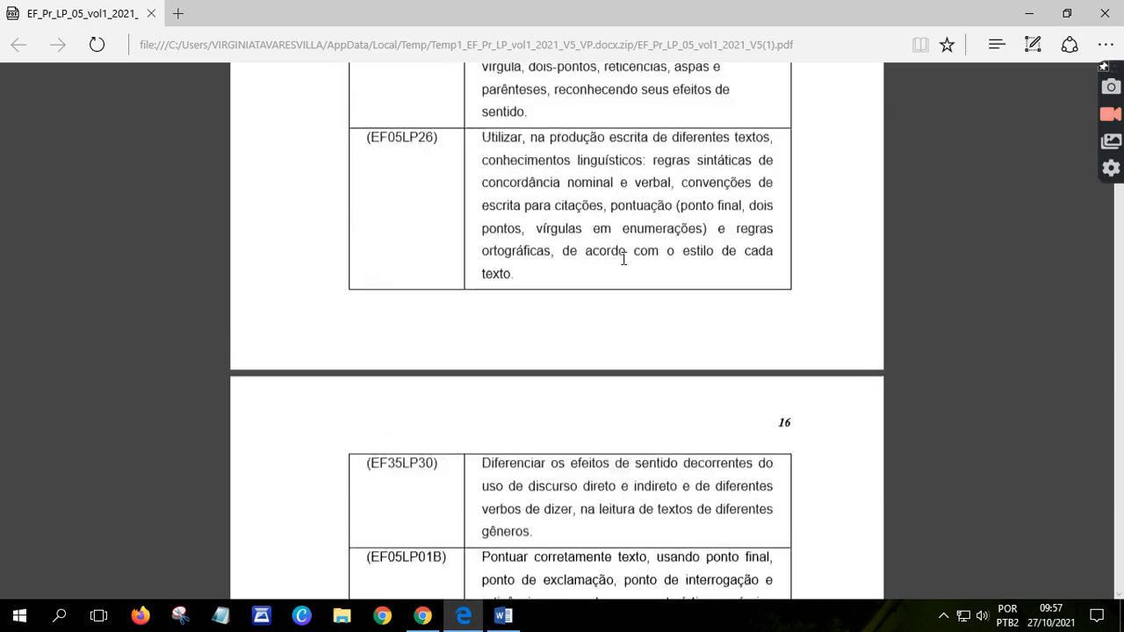
scroll(610, 276, up, 20)
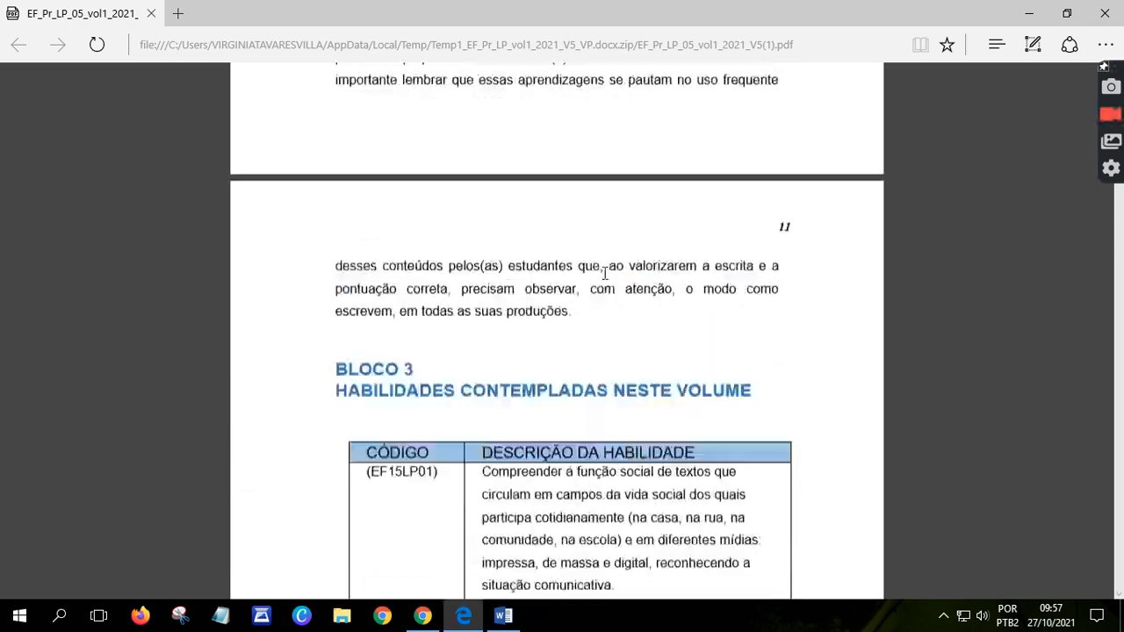
scroll(605, 268, up, 20)
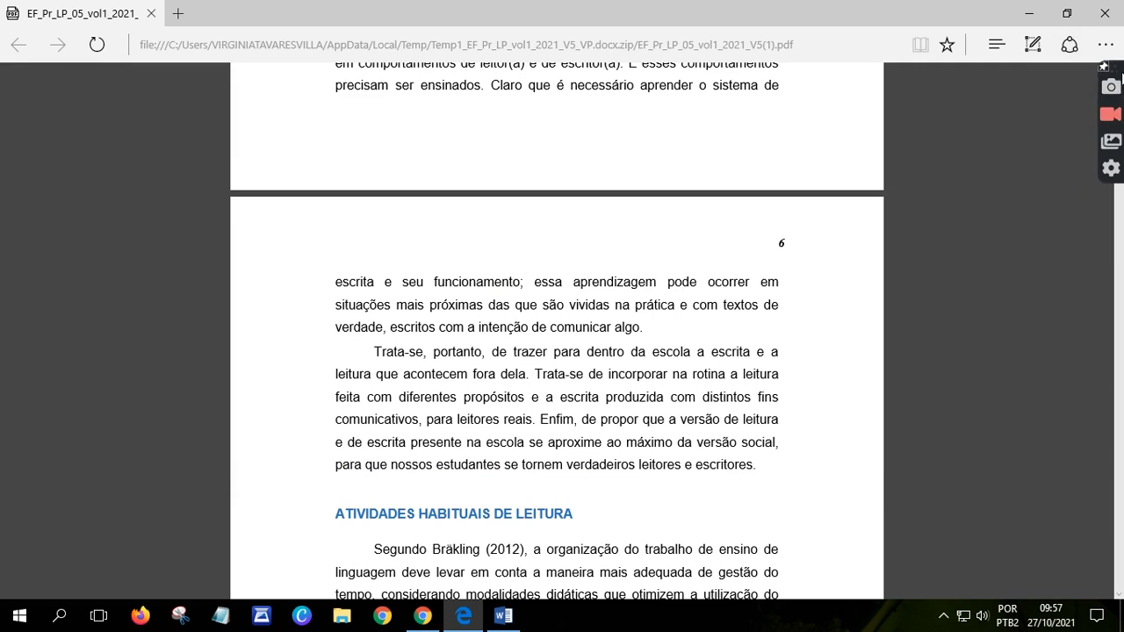
Step: Move the floating recorder toolbar clear of the scrollbar and show the Ler e Escrever guide's cover page
mouse_move(1071, 101)
drag(1073, 97, 1024, 146)
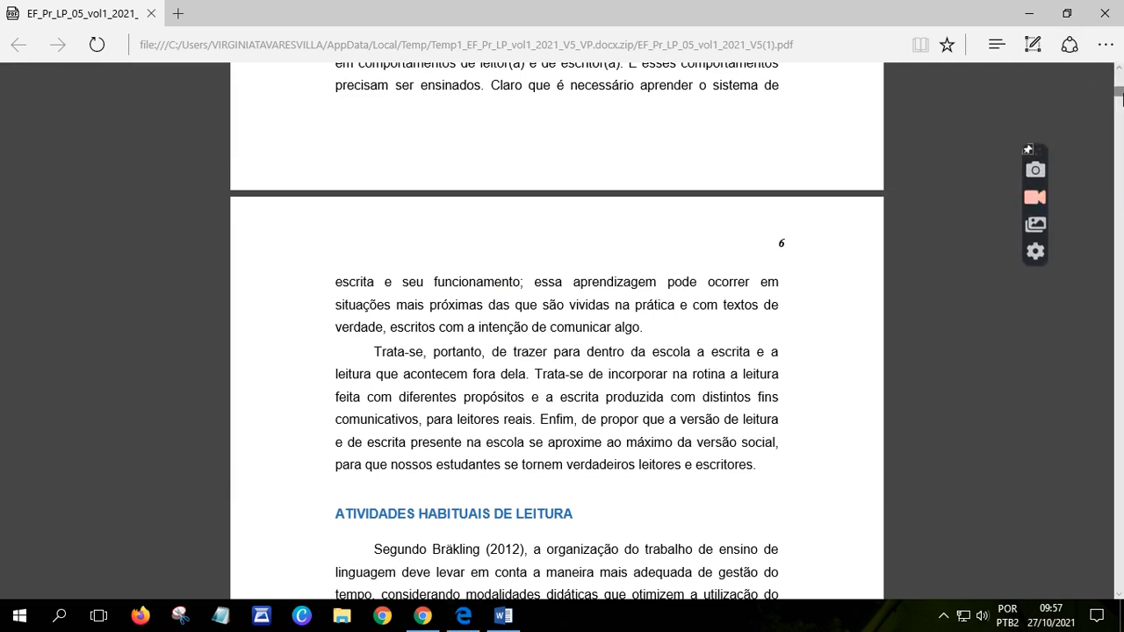
drag(1119, 92, 1119, 76)
scroll(758, 366, down, 3)
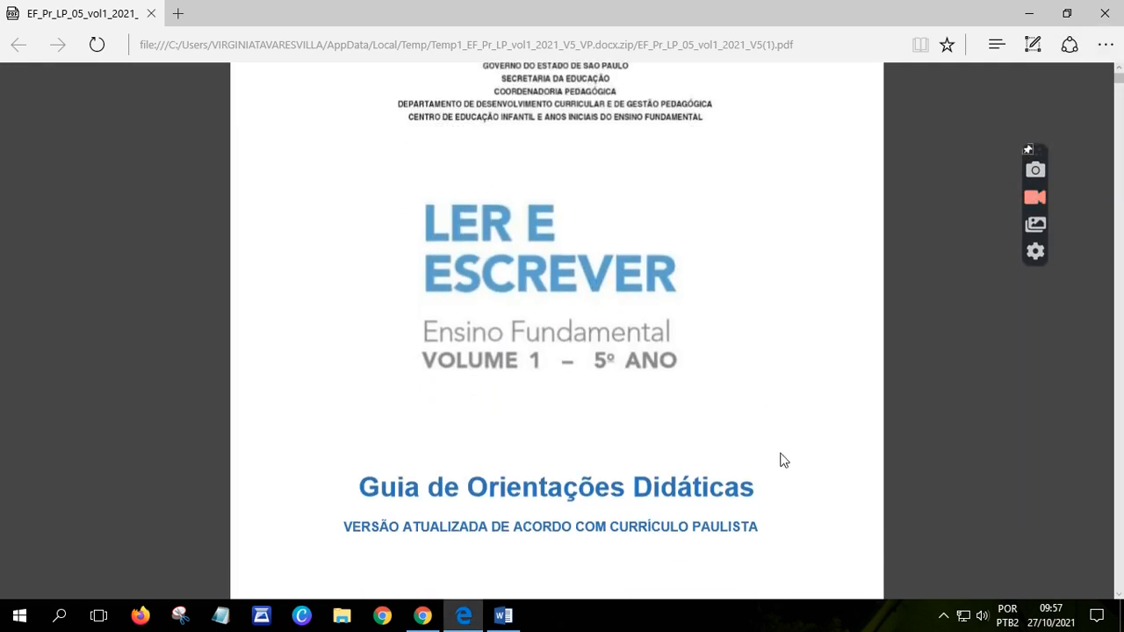
Step: Find Atividade 2 – Leitura de Notícia in the guide and examine its listed skills
scroll(782, 460, down, 4)
drag(1123, 82, 1123, 113)
scroll(594, 370, down, 4)
scroll(594, 370, down, 20)
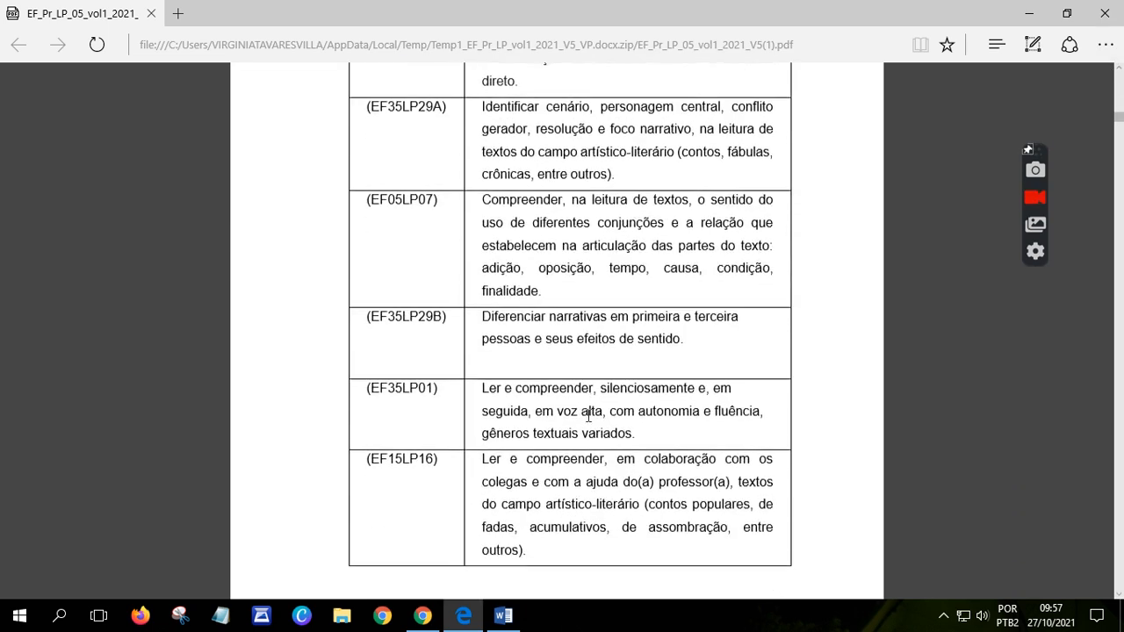
drag(1121, 121, 1119, 150)
scroll(647, 359, up, 10)
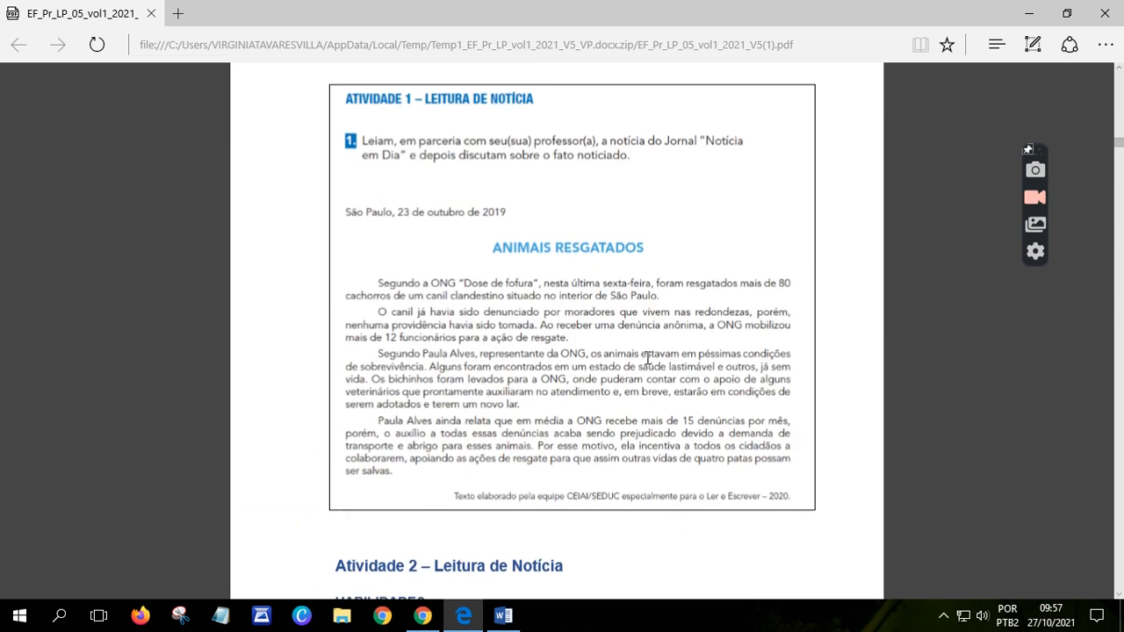
scroll(647, 359, down, 5)
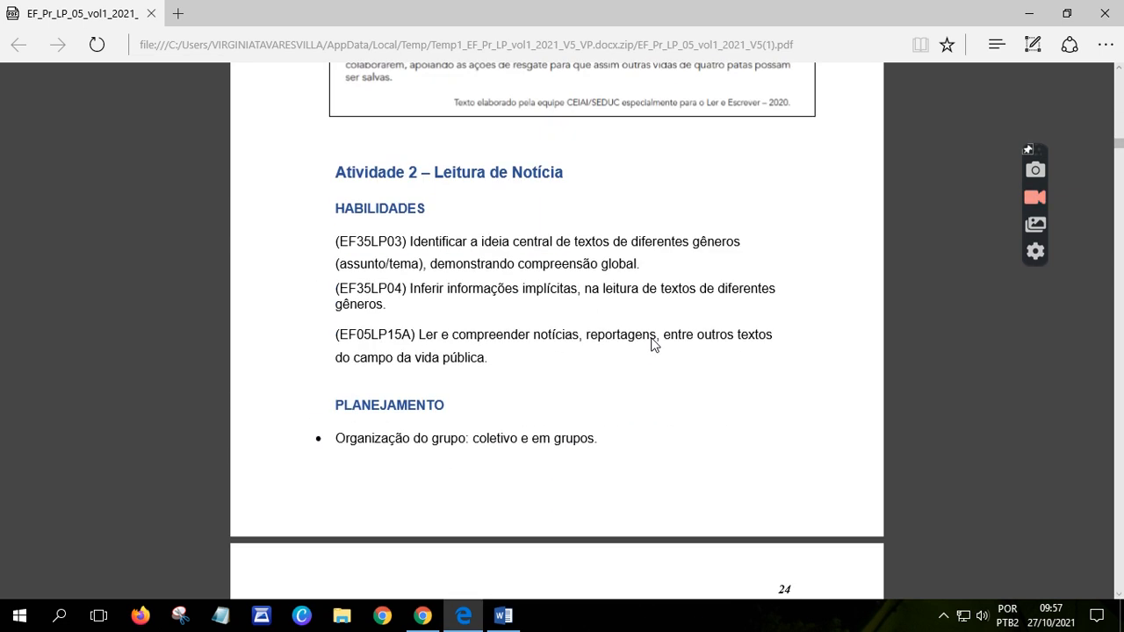
scroll(652, 454, down, 3)
scroll(653, 454, up, 3)
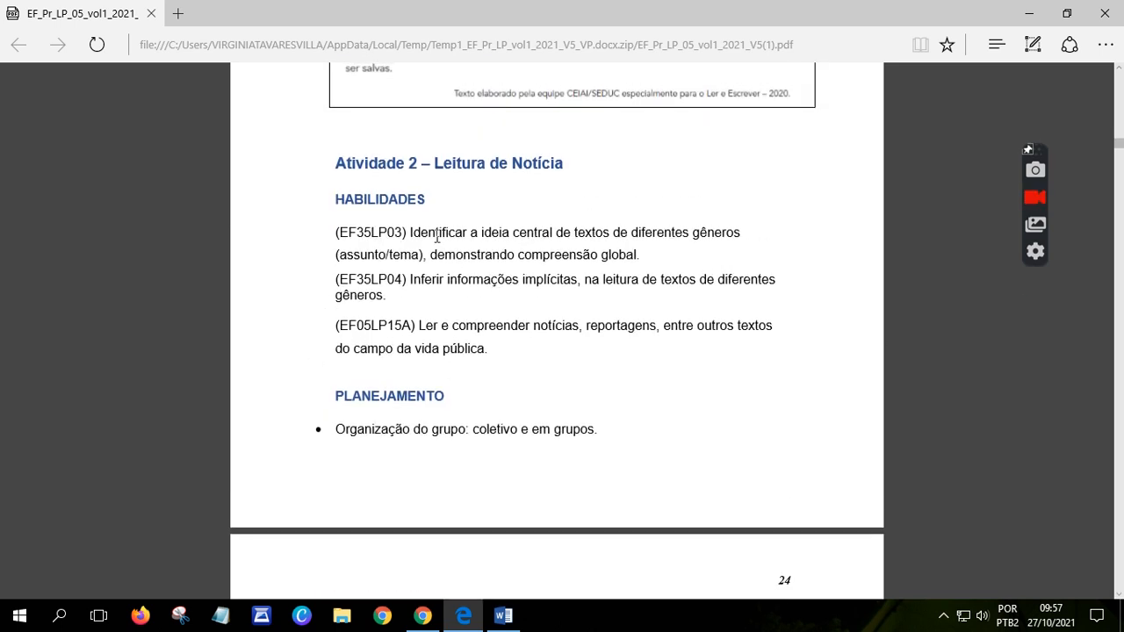
Step: Examine the Planejamento and Encaminhamentos sections of Atividade 2 on pages 23 to 25 of the guide
scroll(598, 518, down, 10)
scroll(600, 508, up, 7)
scroll(599, 507, up, 2)
scroll(599, 507, down, 6)
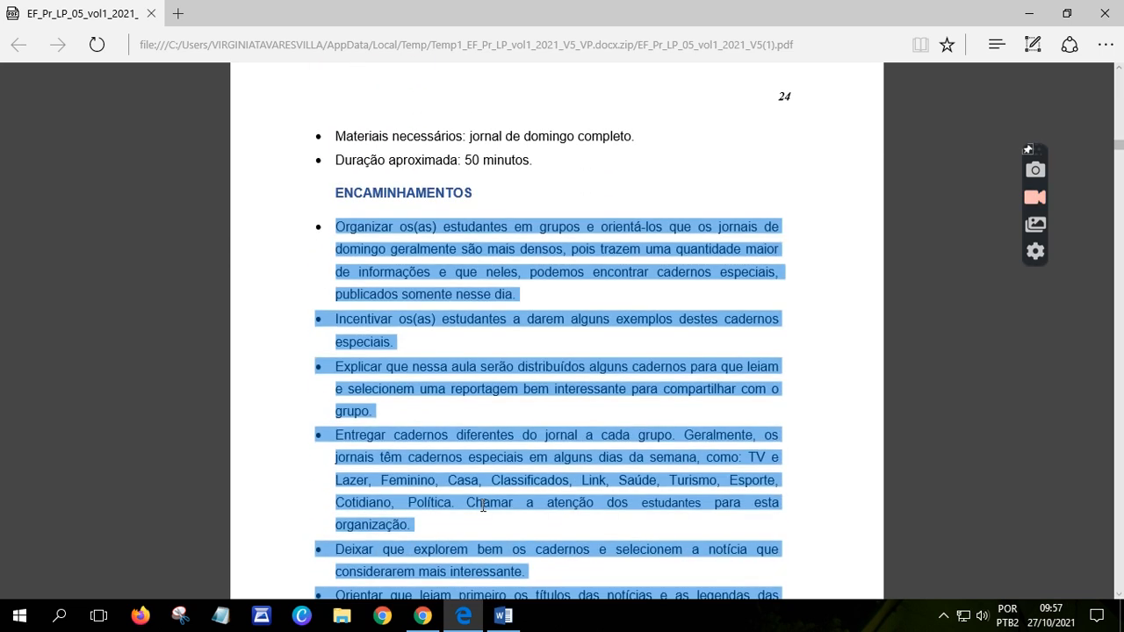
scroll(565, 527, down, 4)
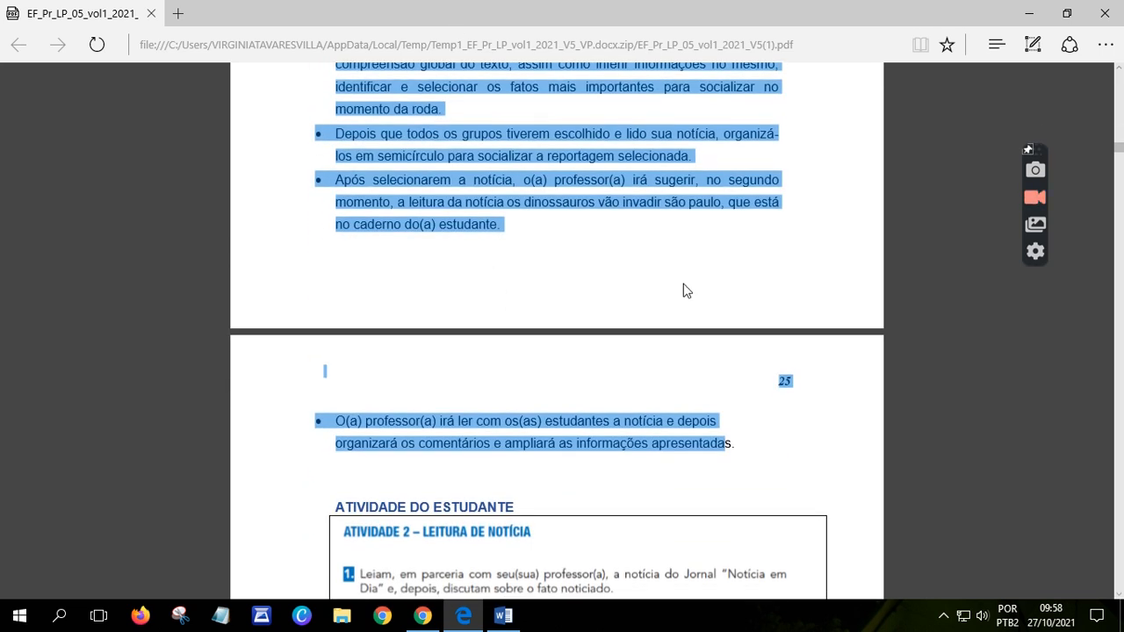
scroll(730, 557, up, 3)
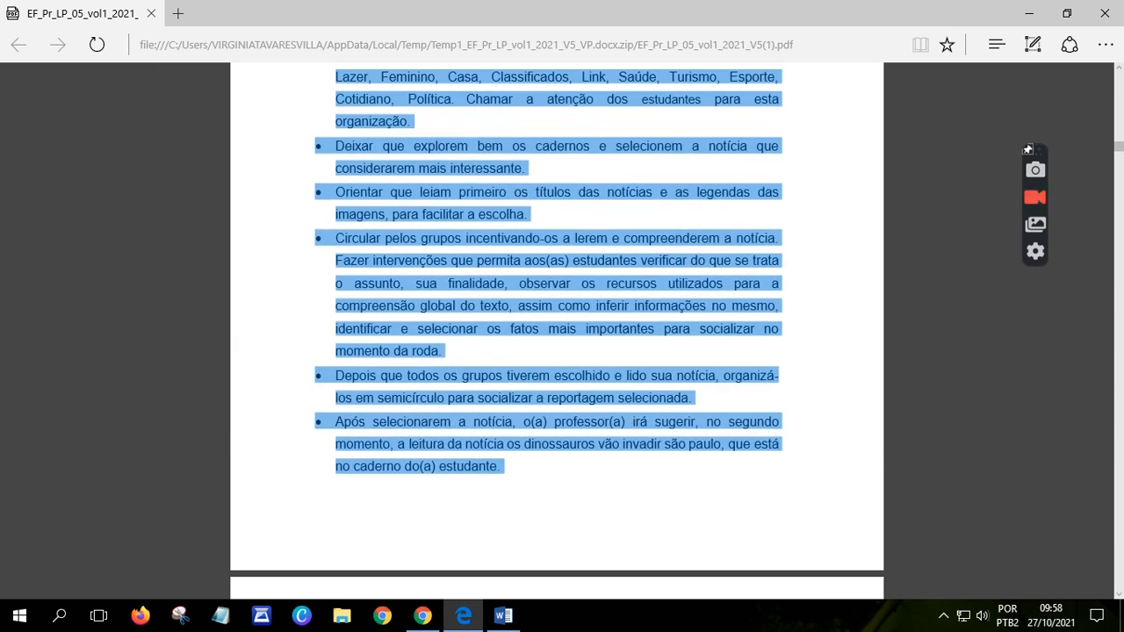
Step: Switch to Word and compare the lesson text copied from the guide with the shortened rewrite in Documento1
click(505, 616)
scroll(585, 477, up, 5)
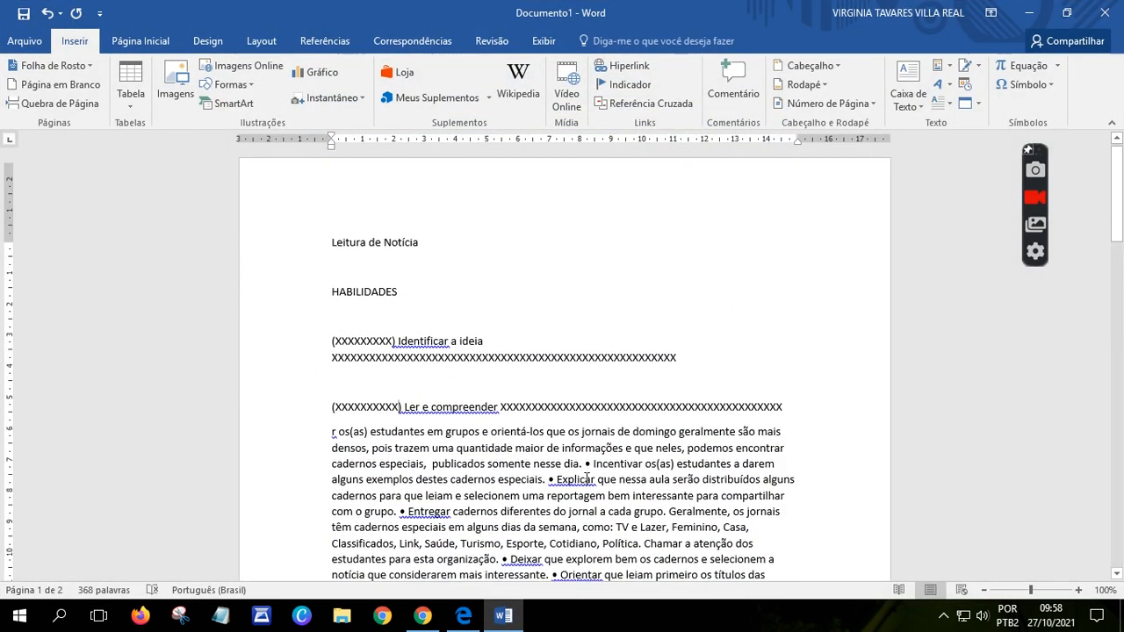
scroll(837, 444, down, 15)
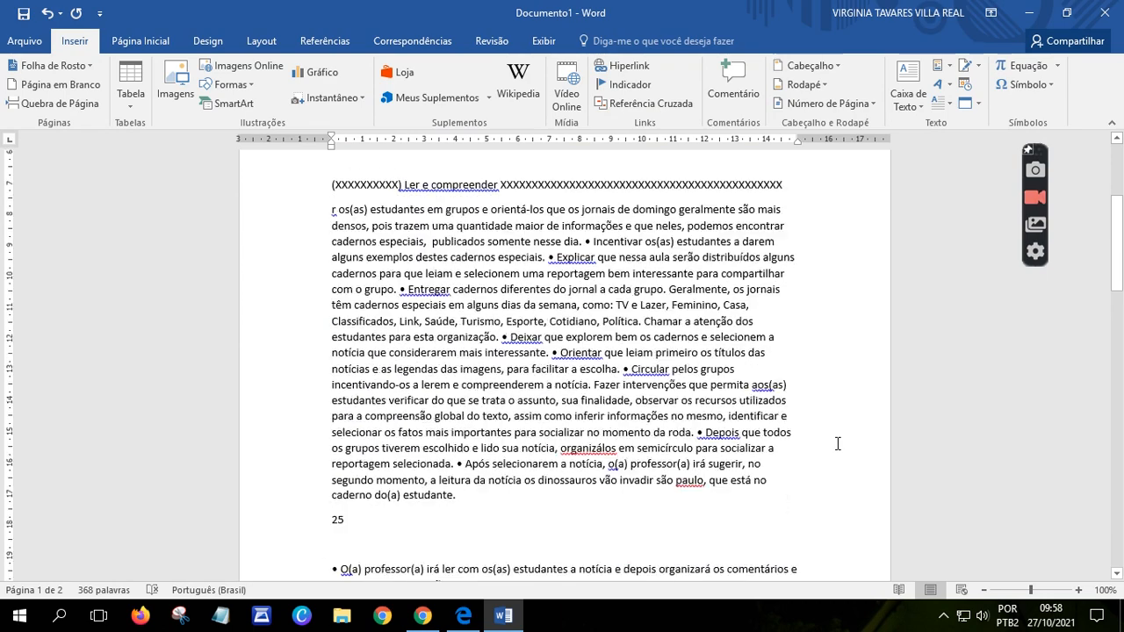
scroll(830, 457, down, 3)
scroll(663, 499, up, 10)
scroll(663, 490, up, 6)
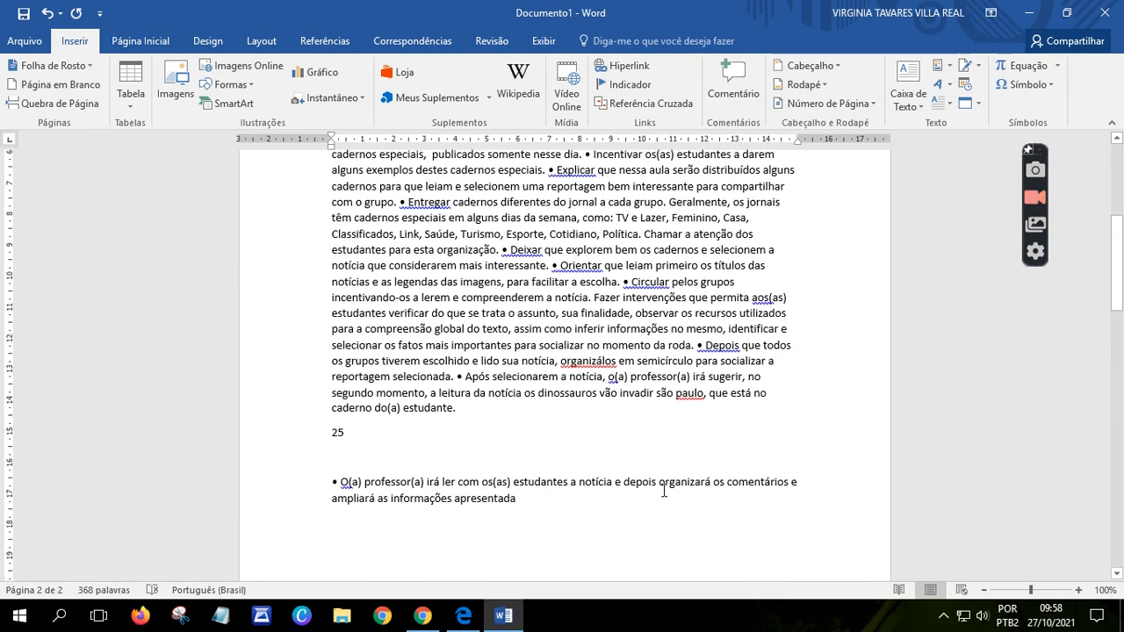
scroll(663, 481, down, 5)
scroll(664, 474, up, 3)
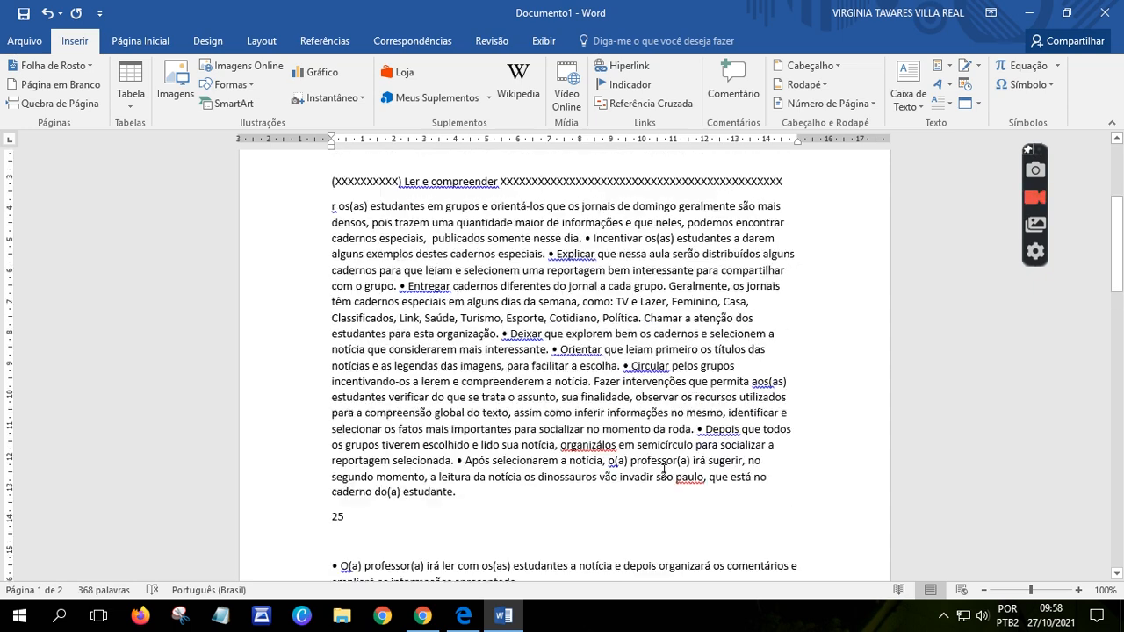
scroll(631, 504, down, 12)
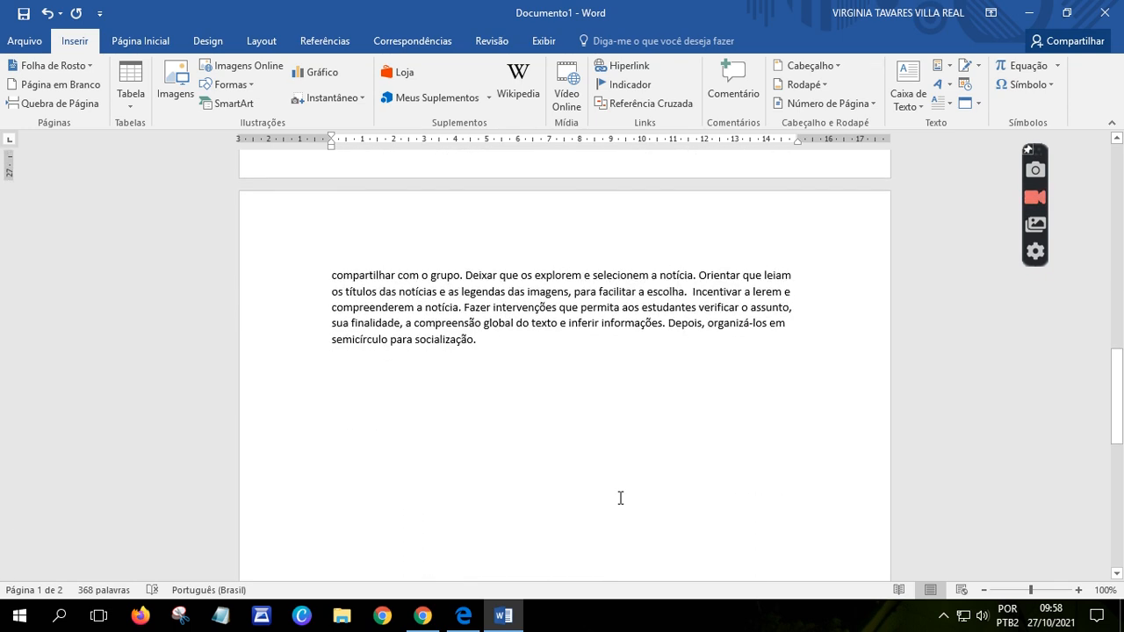
scroll(620, 498, up, 3)
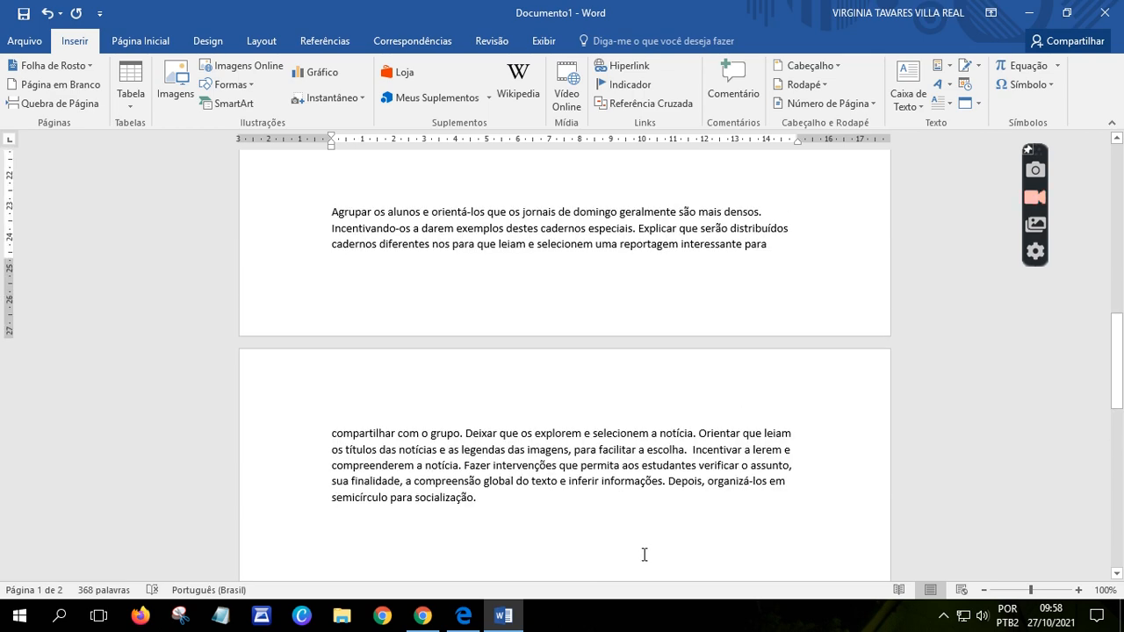
scroll(644, 553, up, 9)
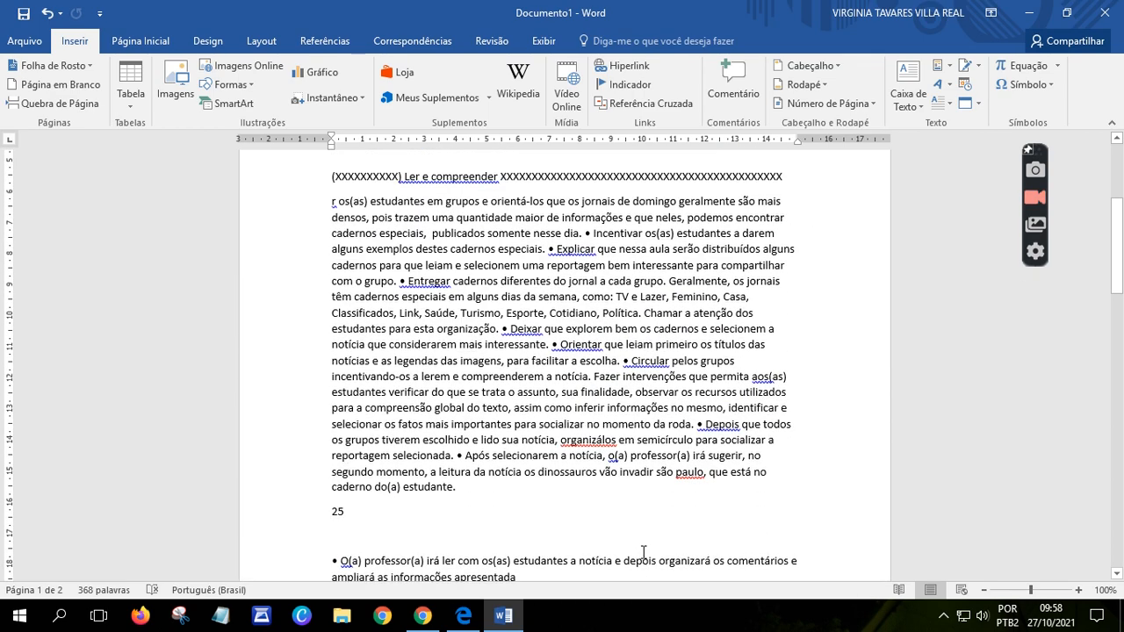
scroll(643, 554, up, 5)
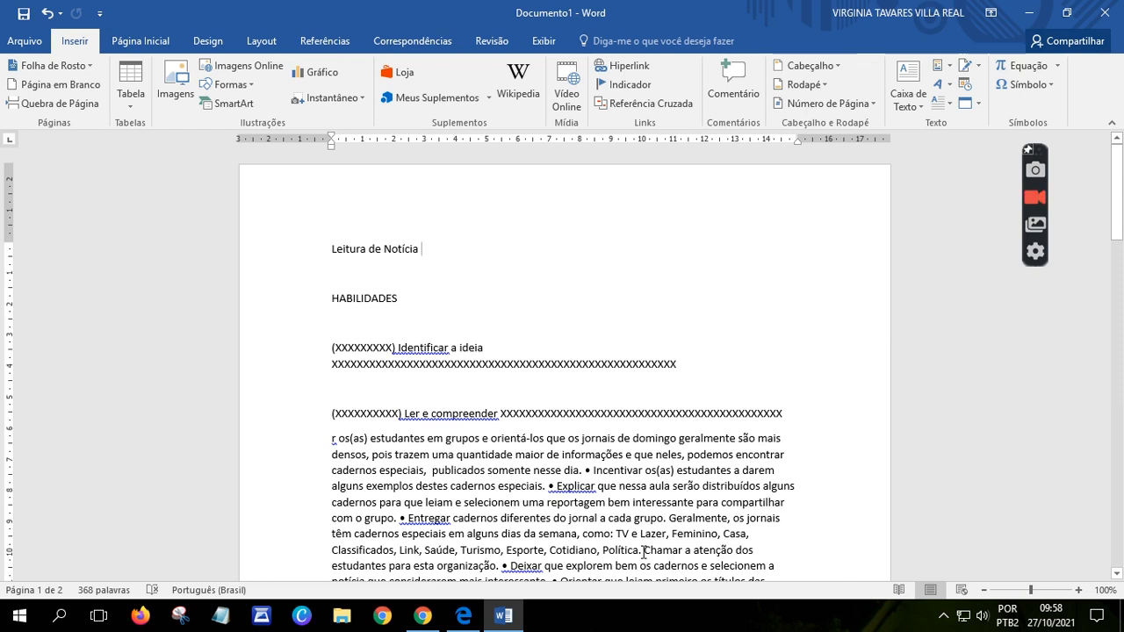
Step: Cut the two placeholder skill entries, "Identificar a ideia" and "Ler e compreender", from under HABILIDADES
scroll(475, 510, down, 2)
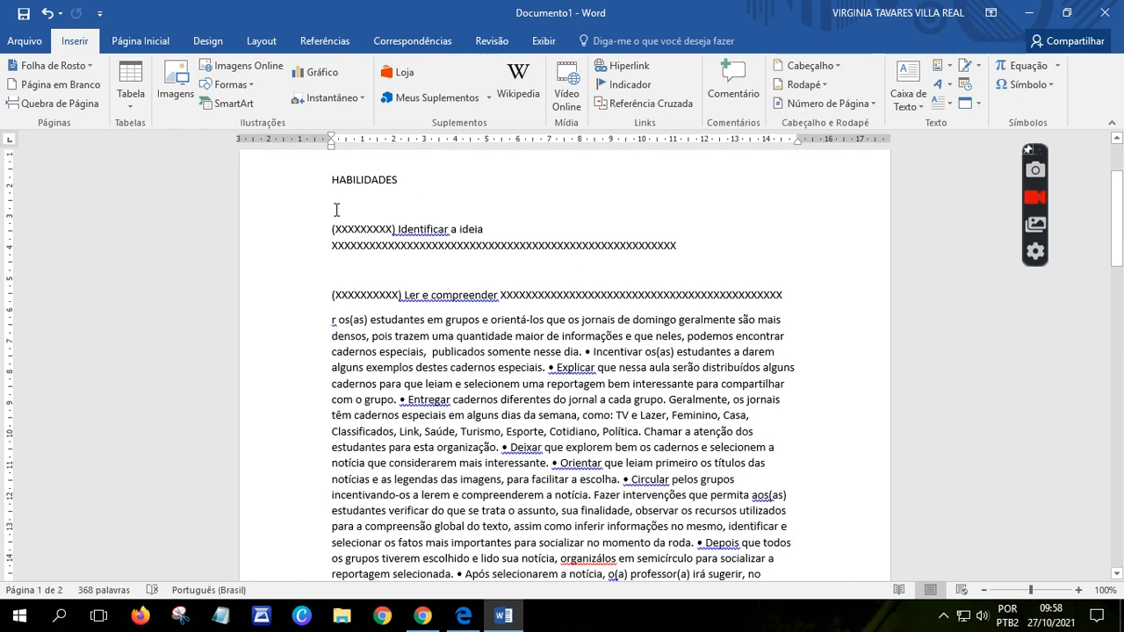
drag(792, 298, 373, 233)
right_click(373, 231)
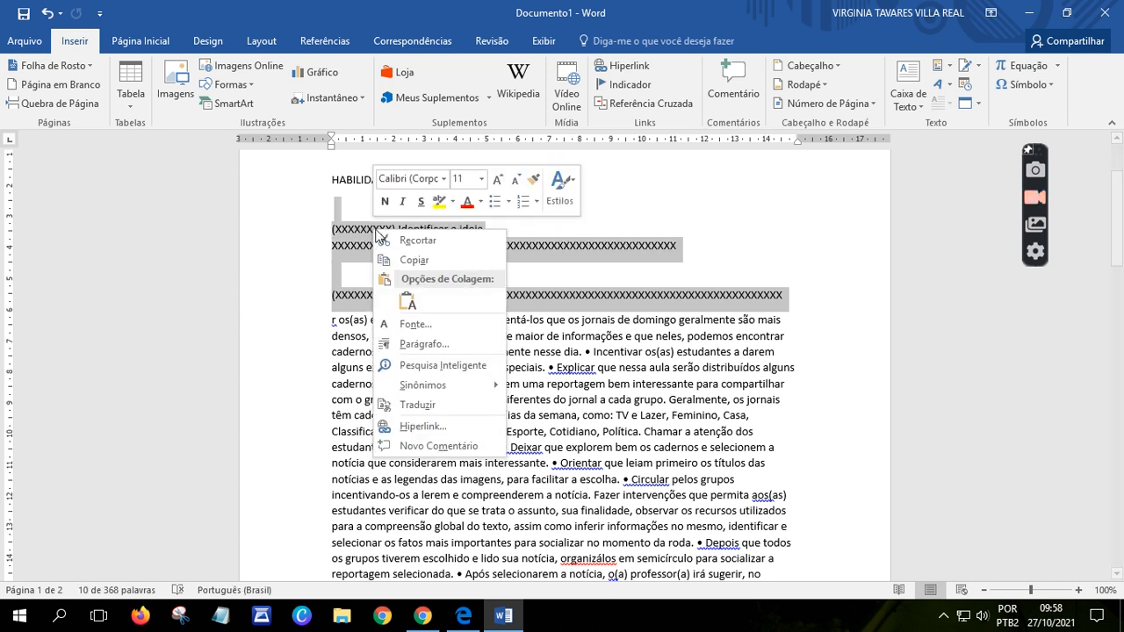
click(431, 240)
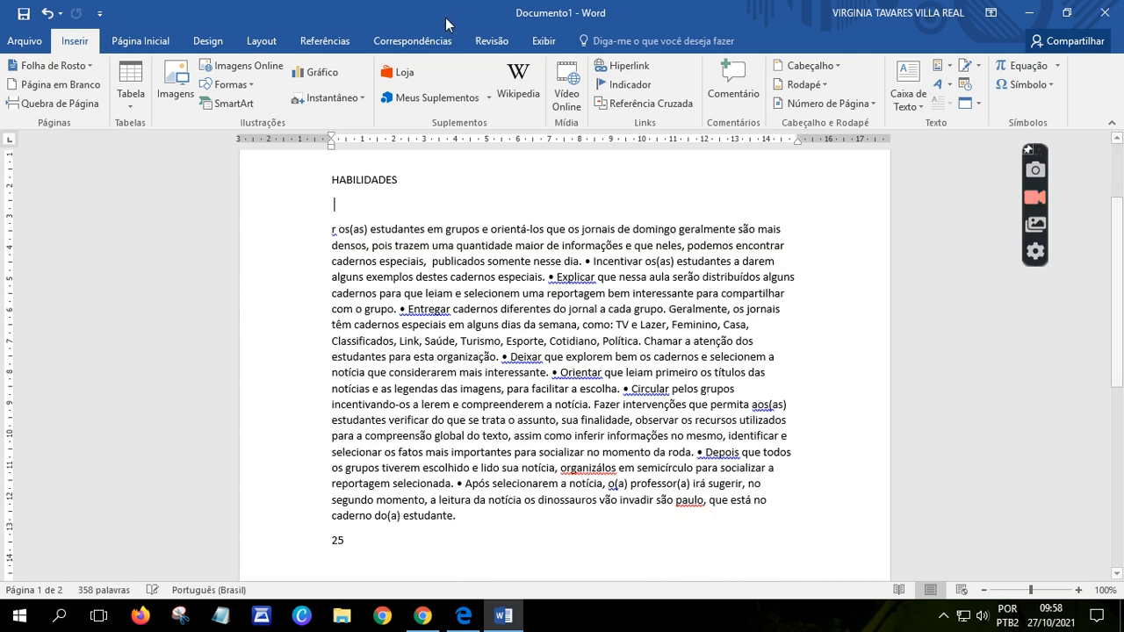
Step: Switch to the Inscrição form in Chrome and select 5º ano do ensino fundamental as the grade for the Atividade Sala de Aula
click(421, 617)
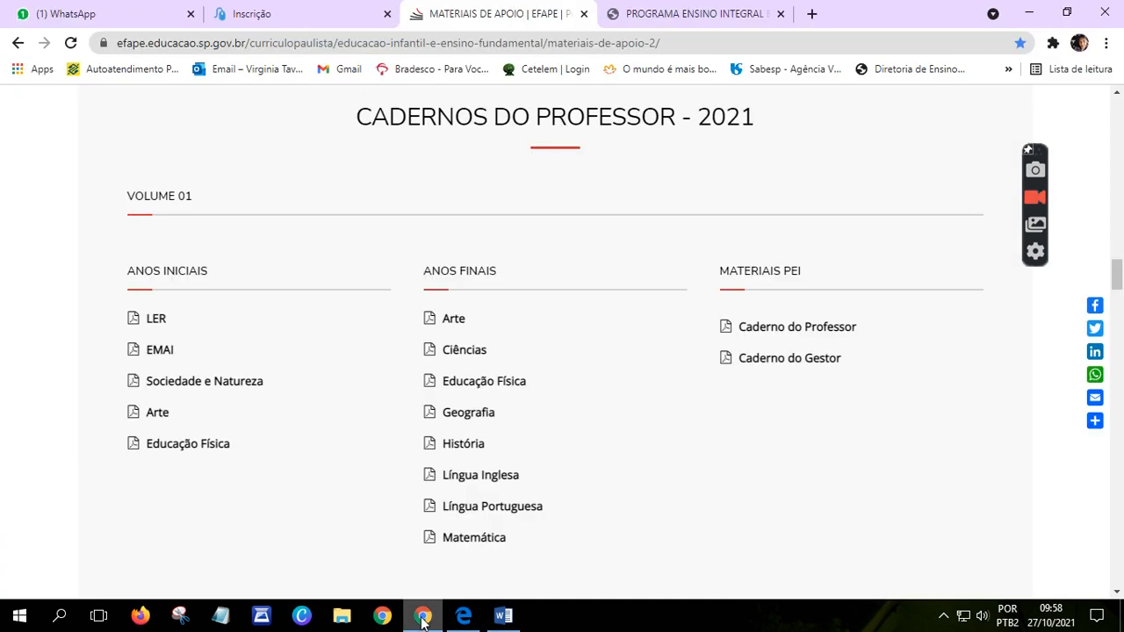
click(301, 11)
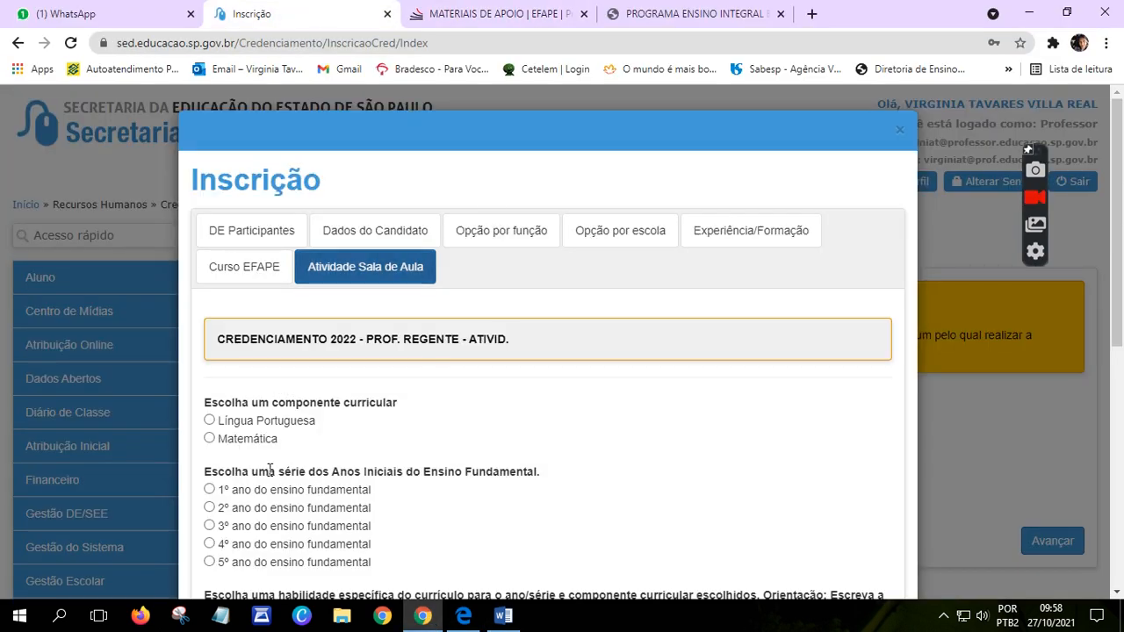
scroll(272, 470, down, 2)
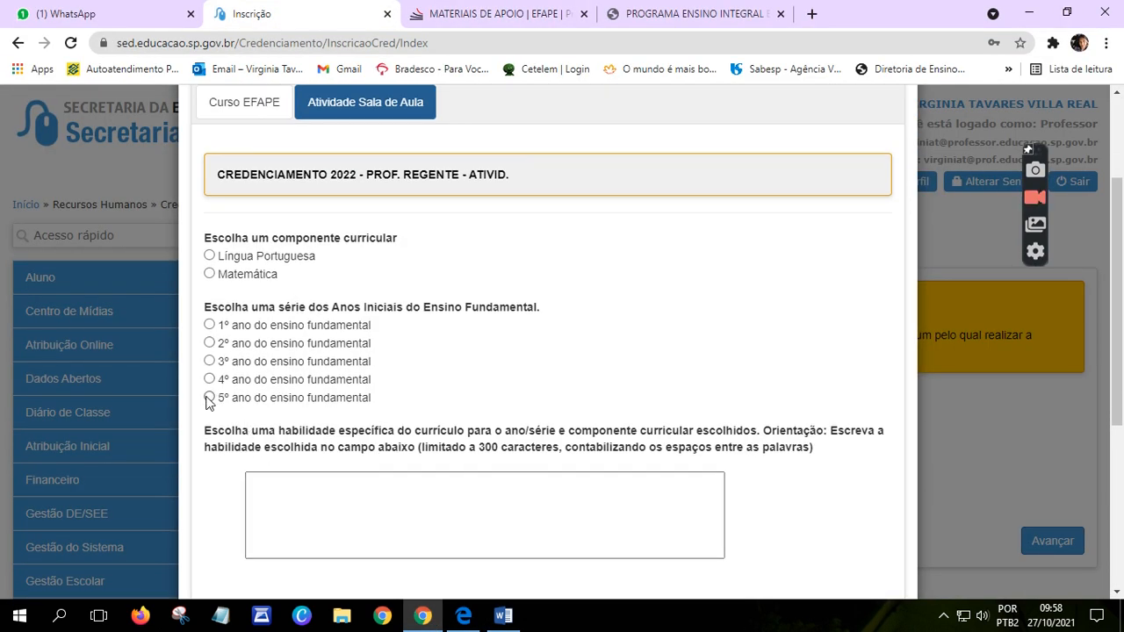
click(209, 397)
Step: Paste the two cut placeholder skills into the 300-character skill field and review both entries
scroll(346, 484, down, 2)
right_click(329, 323)
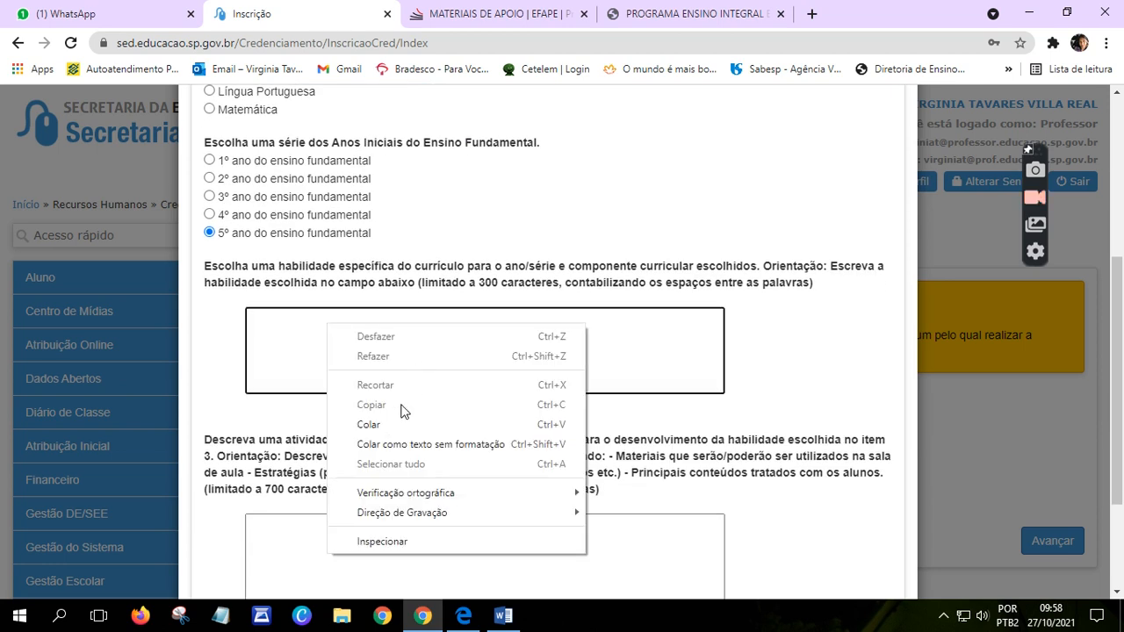
click(395, 427)
scroll(707, 363, up, 1)
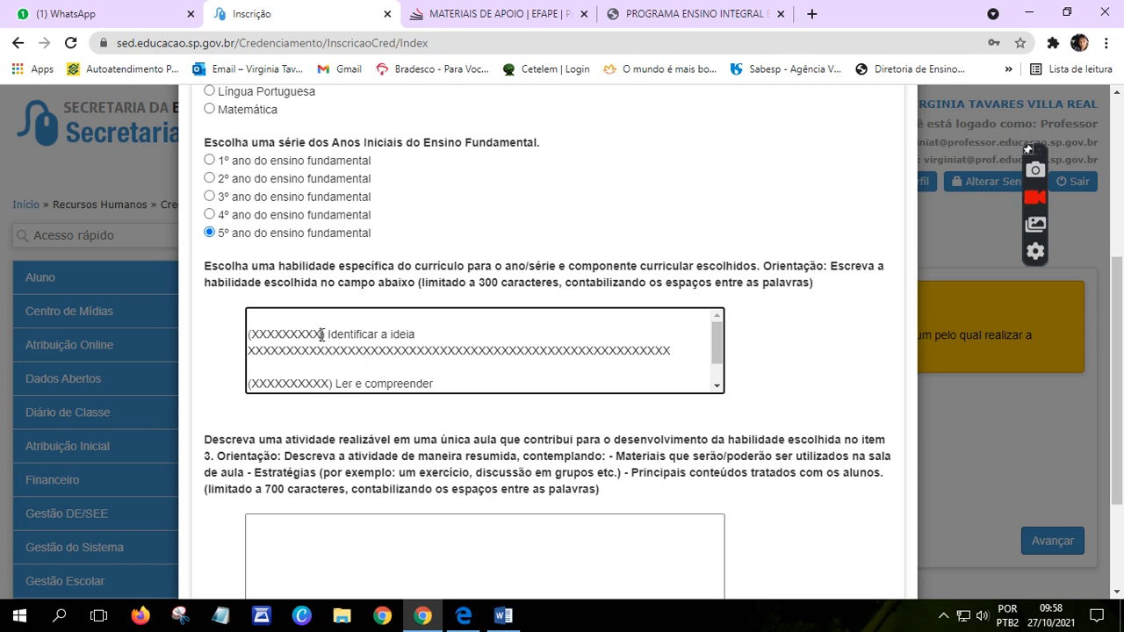
drag(321, 335, 267, 334)
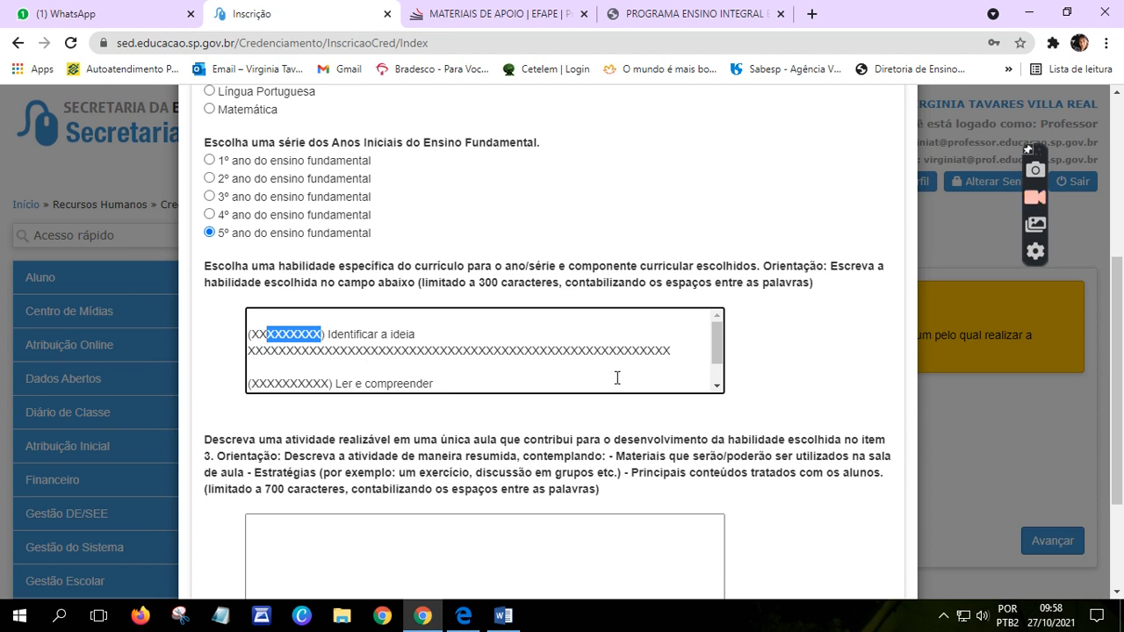
drag(715, 331, 720, 368)
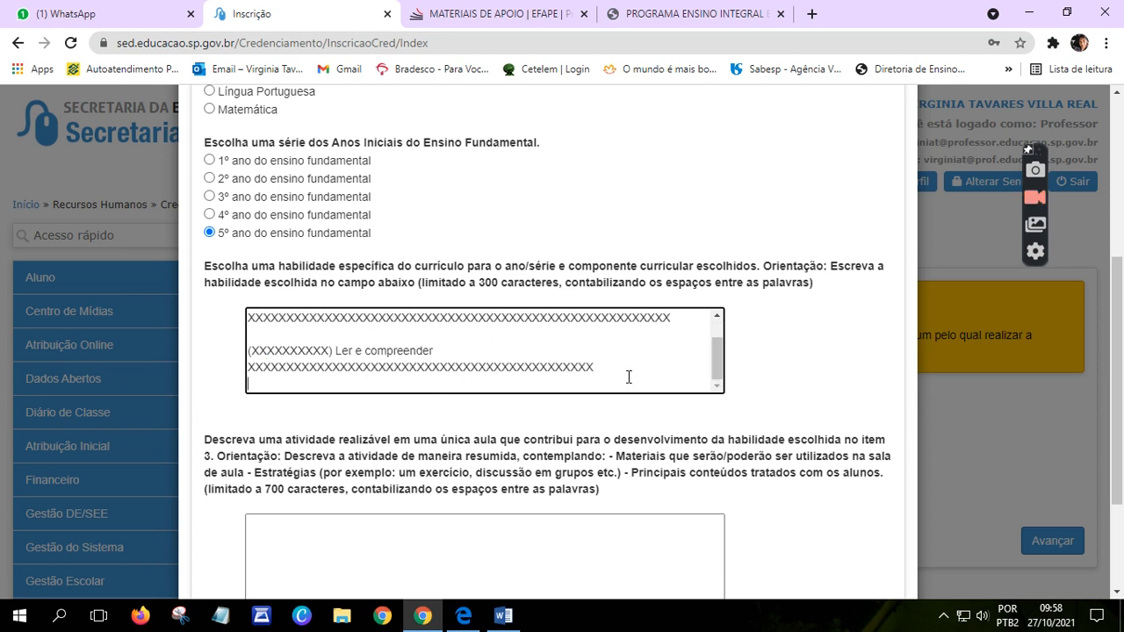
click(244, 413)
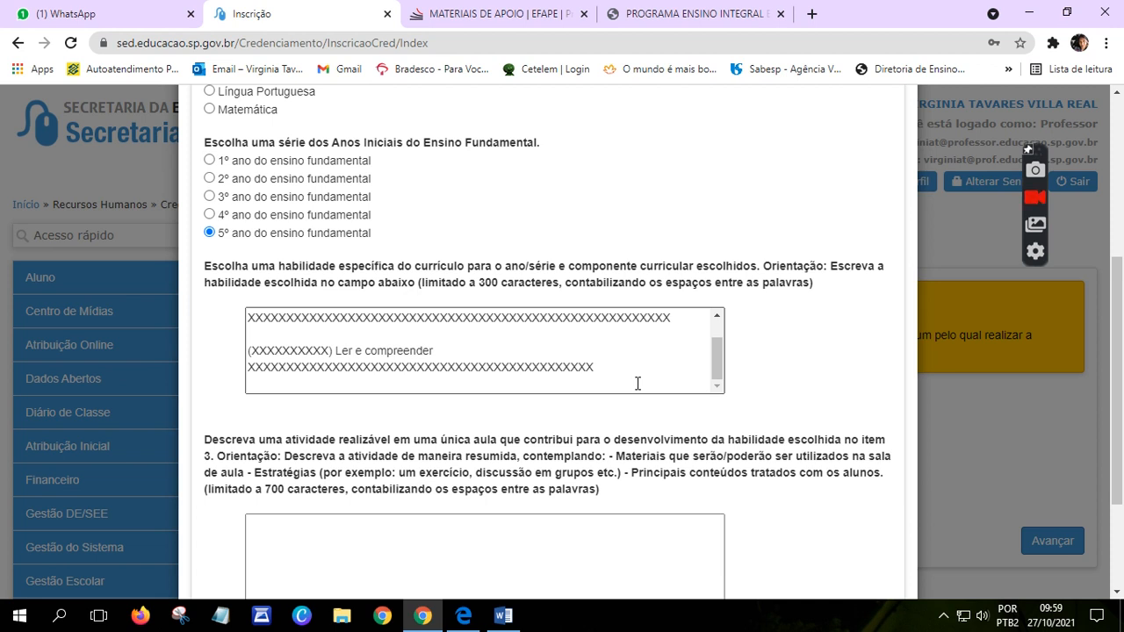
Step: Delete the "Ler e compreender" entry and its placeholder line from the skill field, keeping only "Identificar a ideia"
mouse_move(717, 358)
mouse_down()
mouse_move(725, 336)
mouse_move(723, 367)
mouse_up()
drag(624, 375, 229, 330)
key(BackSpace)
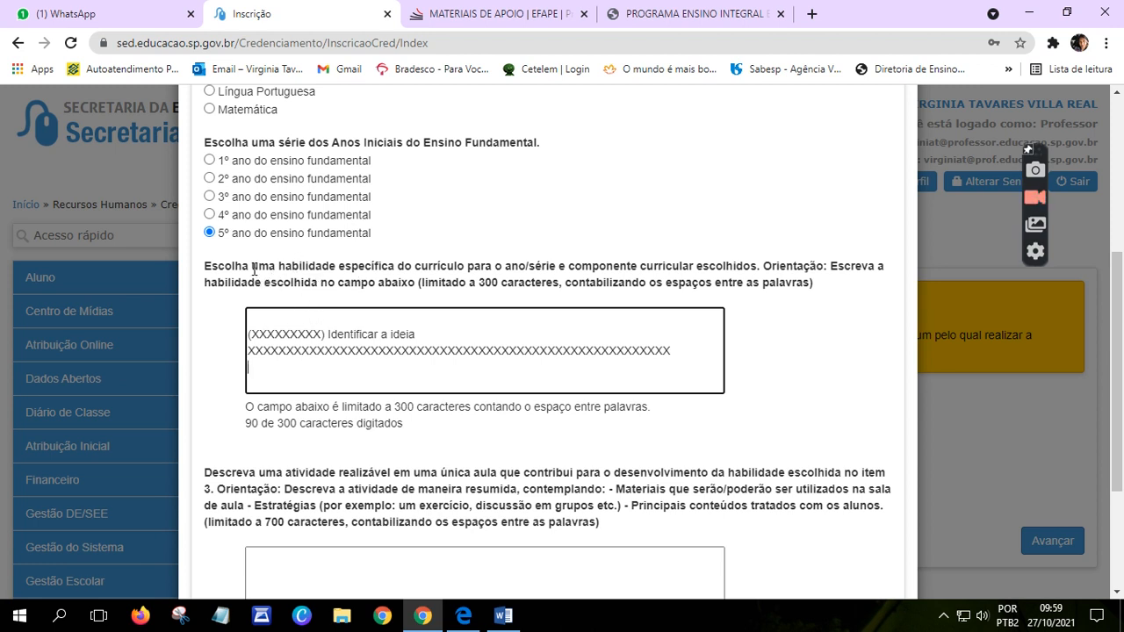
drag(251, 268, 286, 268)
click(319, 377)
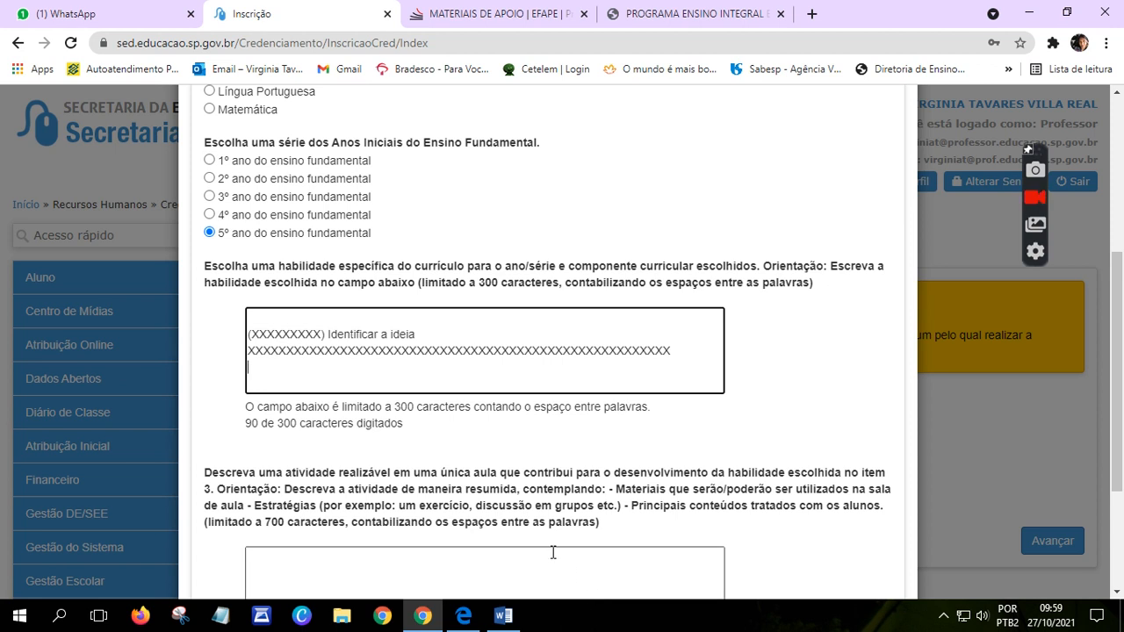
Step: Check the form's activity description field, switch to Word and compare the full copied lesson text with the shortened rewrite
scroll(351, 404, down, 2)
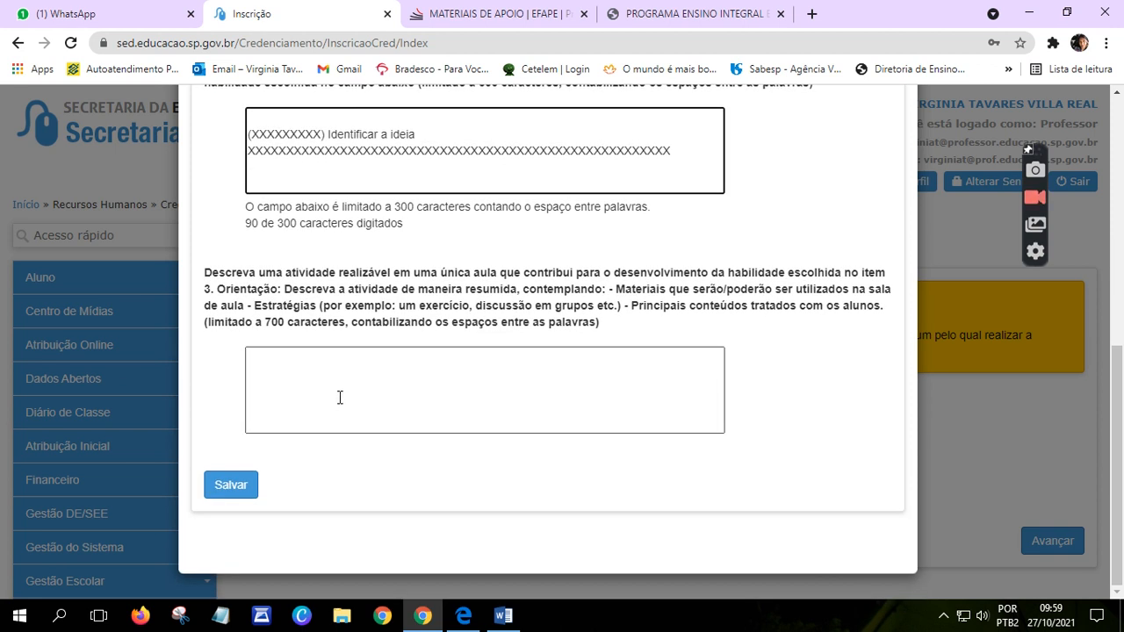
click(279, 379)
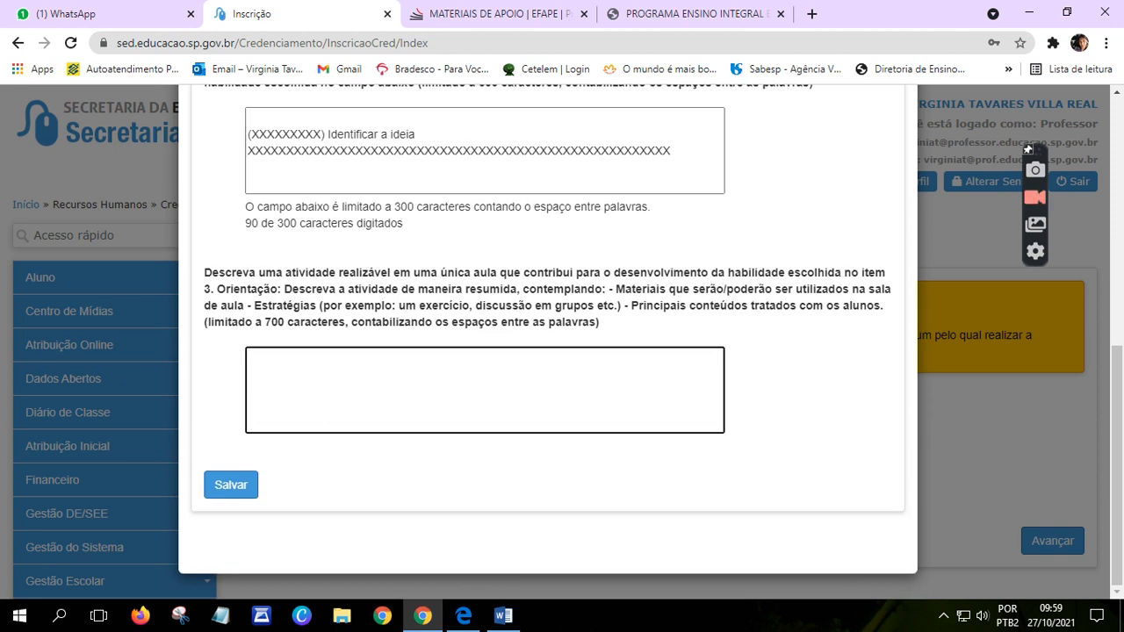
click(503, 615)
drag(453, 527, 335, 207)
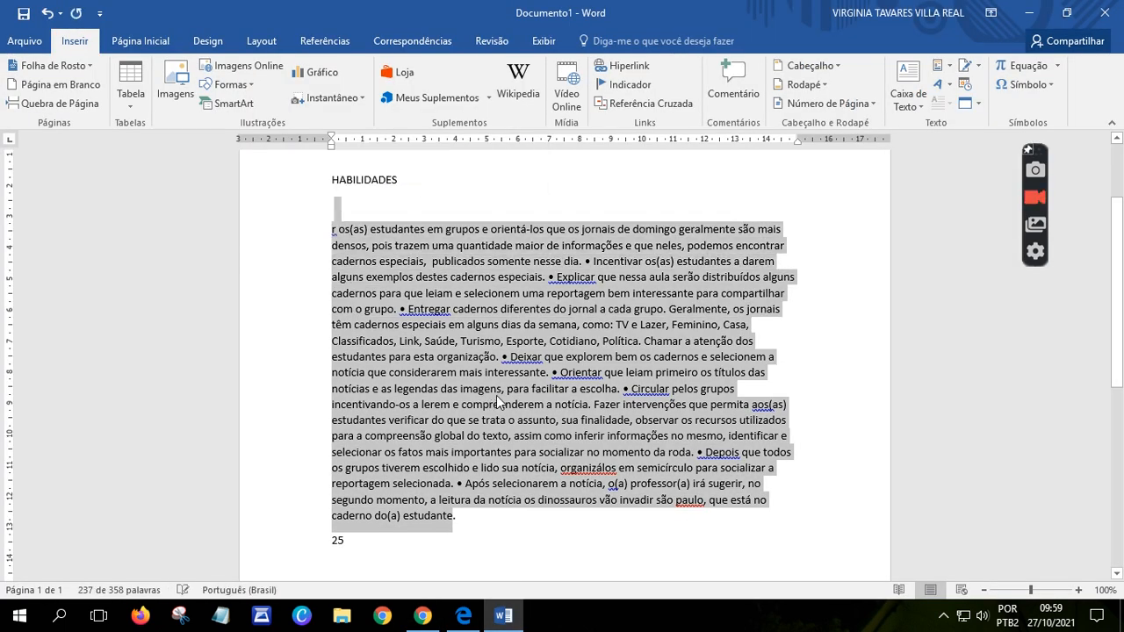
scroll(567, 469, down, 3)
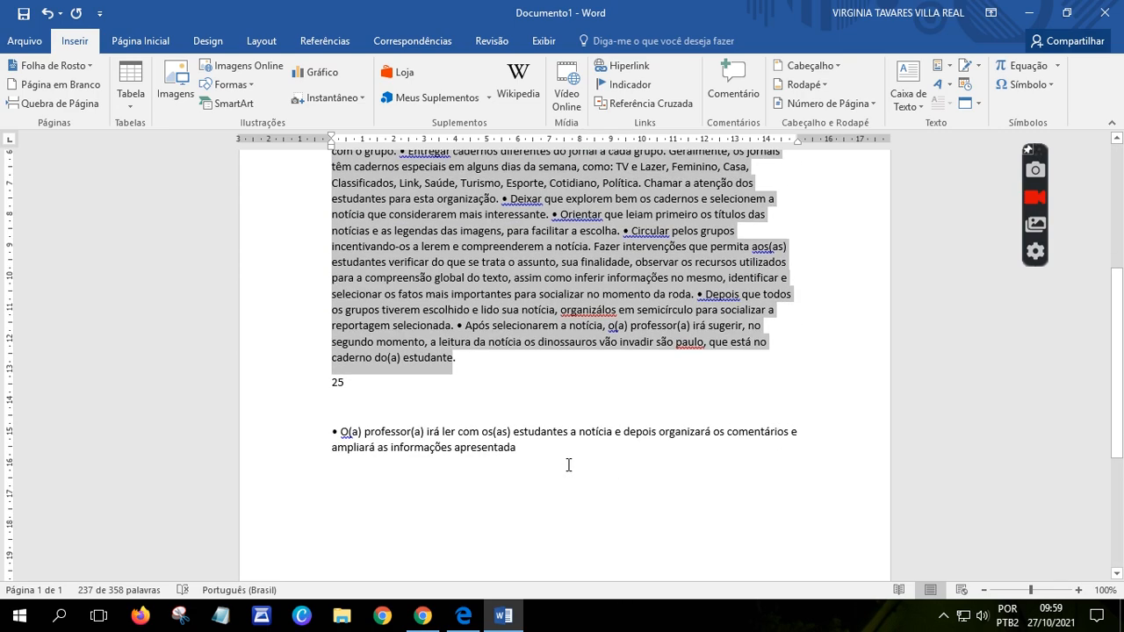
scroll(567, 467, down, 5)
click(349, 281)
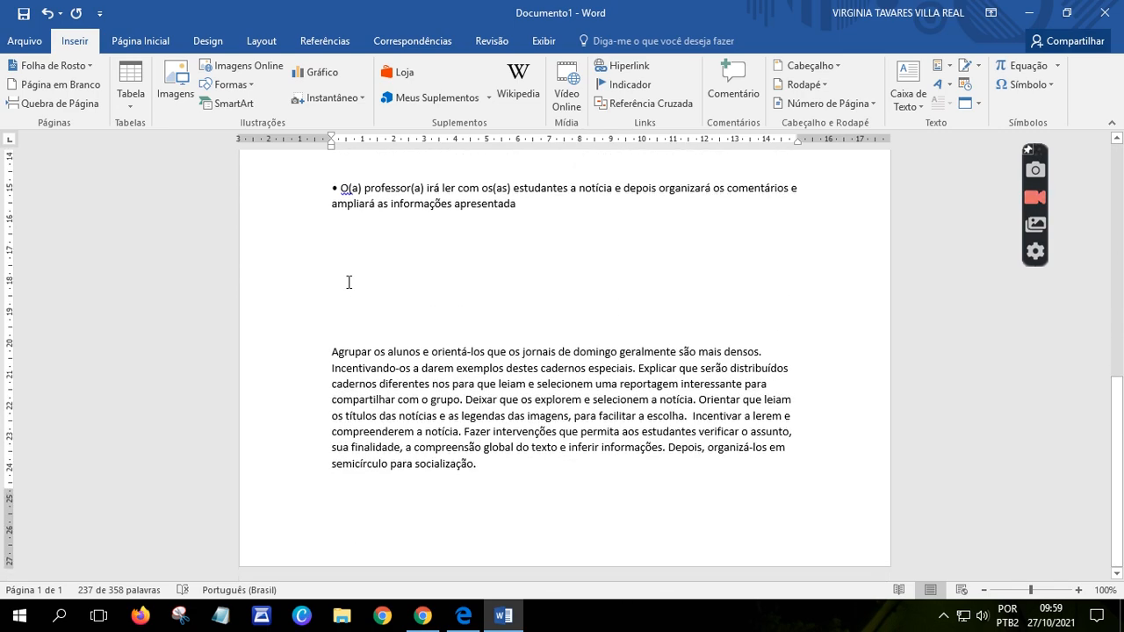
scroll(377, 303, up, 3)
scroll(406, 323, up, 6)
scroll(447, 420, down, 8)
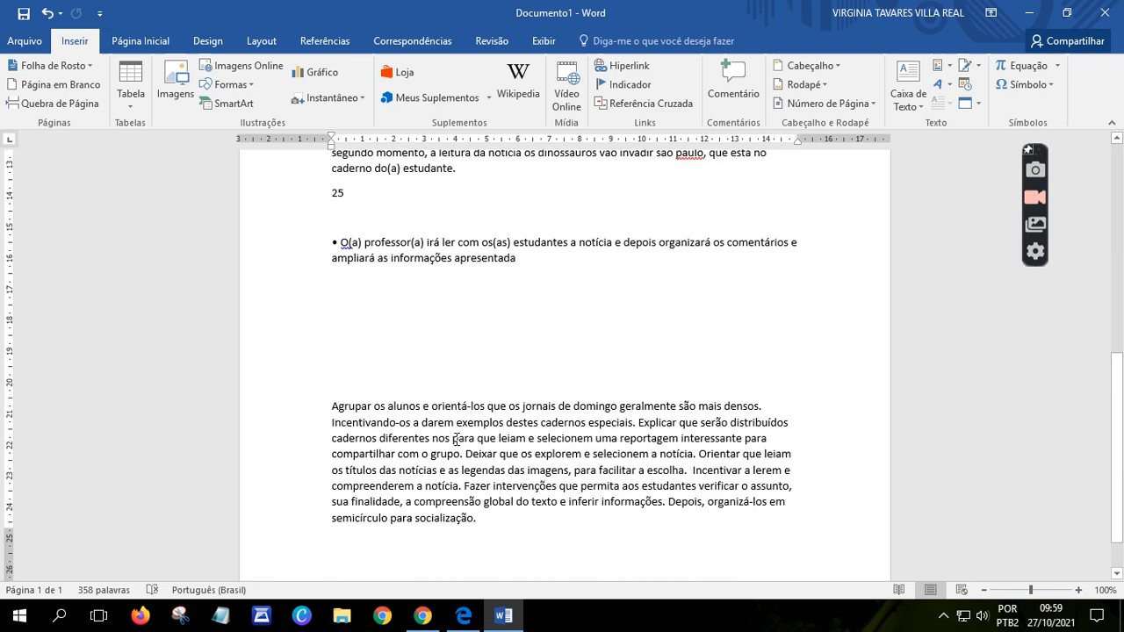
scroll(427, 481, up, 8)
scroll(438, 310, down, 9)
scroll(438, 310, down, 1)
Step: Copy the shortened lesson paragraph, from "Agrupar os alunos" to "semicírculo para socialização"
drag(469, 466, 331, 350)
right_click(422, 390)
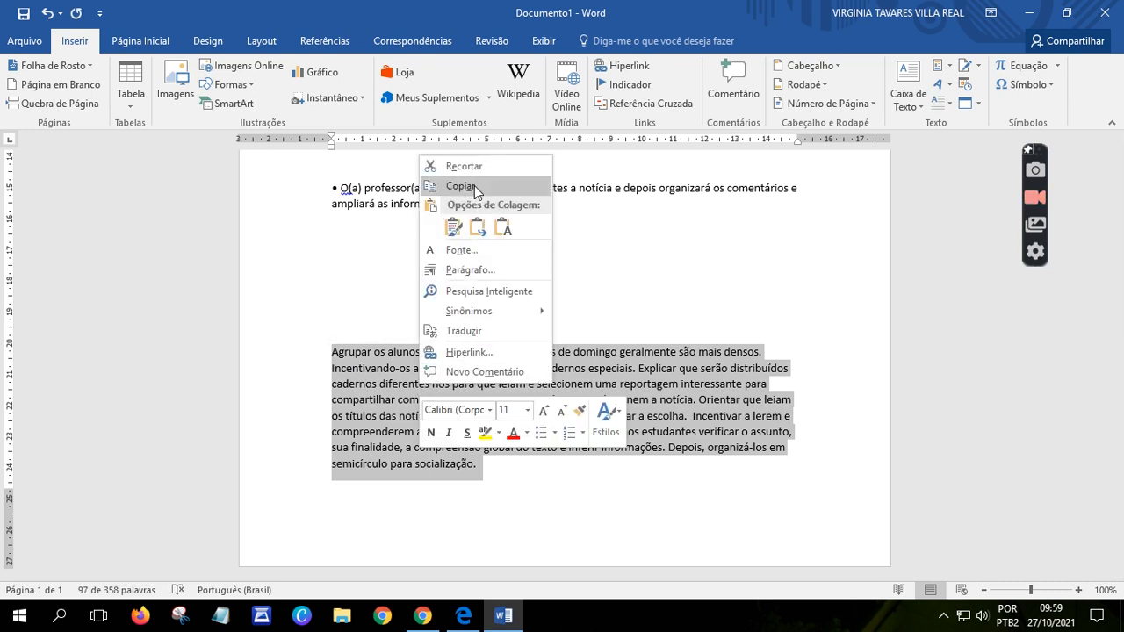
click(460, 187)
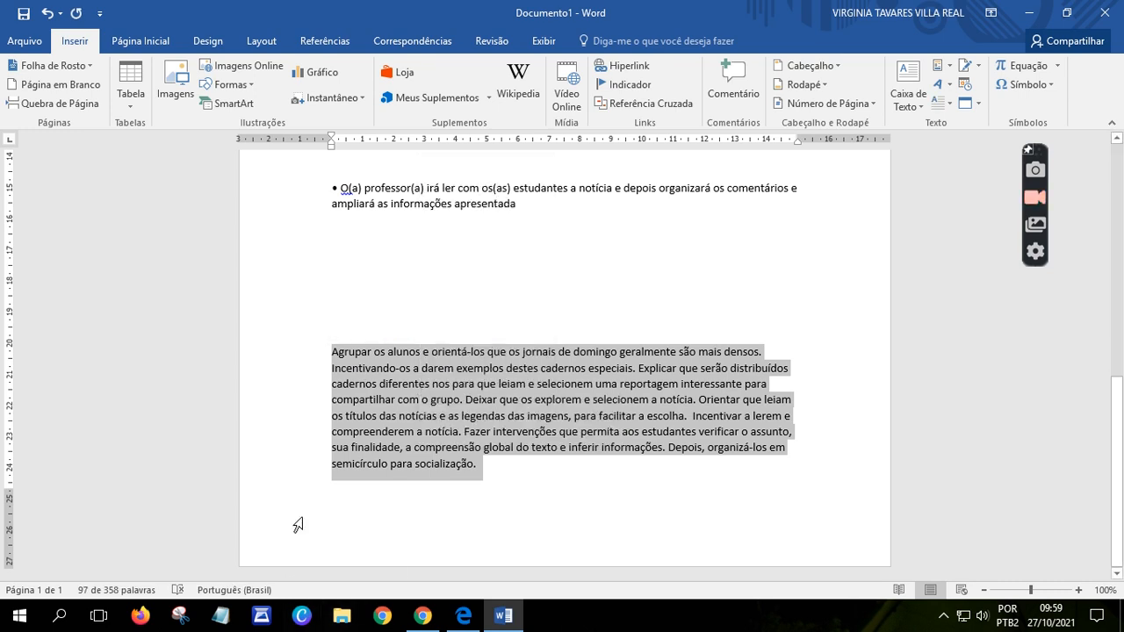
Step: Switch to the guide PDF in Edge and examine the Materiais necessários and Duração aproximada items on page 24
click(423, 616)
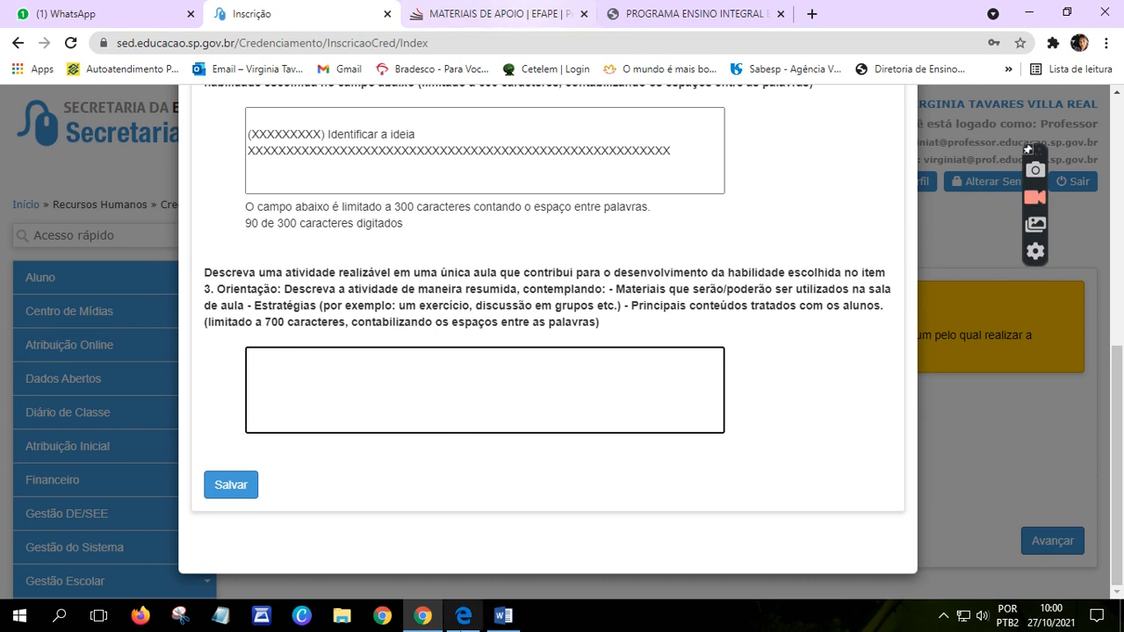
click(463, 617)
scroll(474, 367, up, 6)
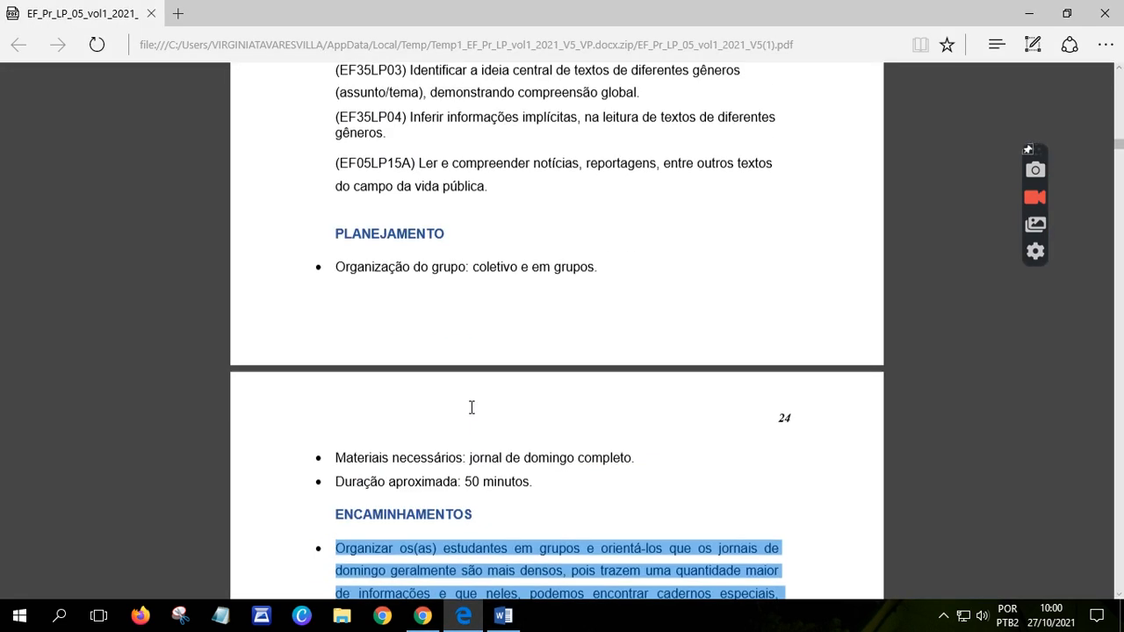
drag(343, 324, 540, 324)
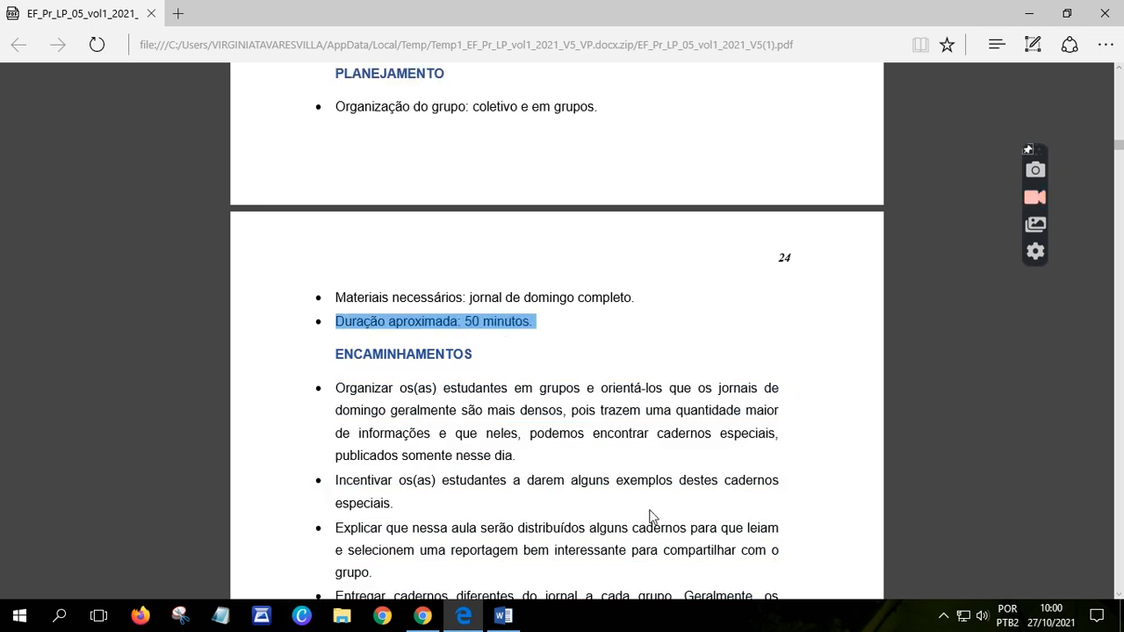
Step: Return to the Inscrição form in Chrome and paste the shortened lesson paragraph into the 700-character activity description field
click(422, 615)
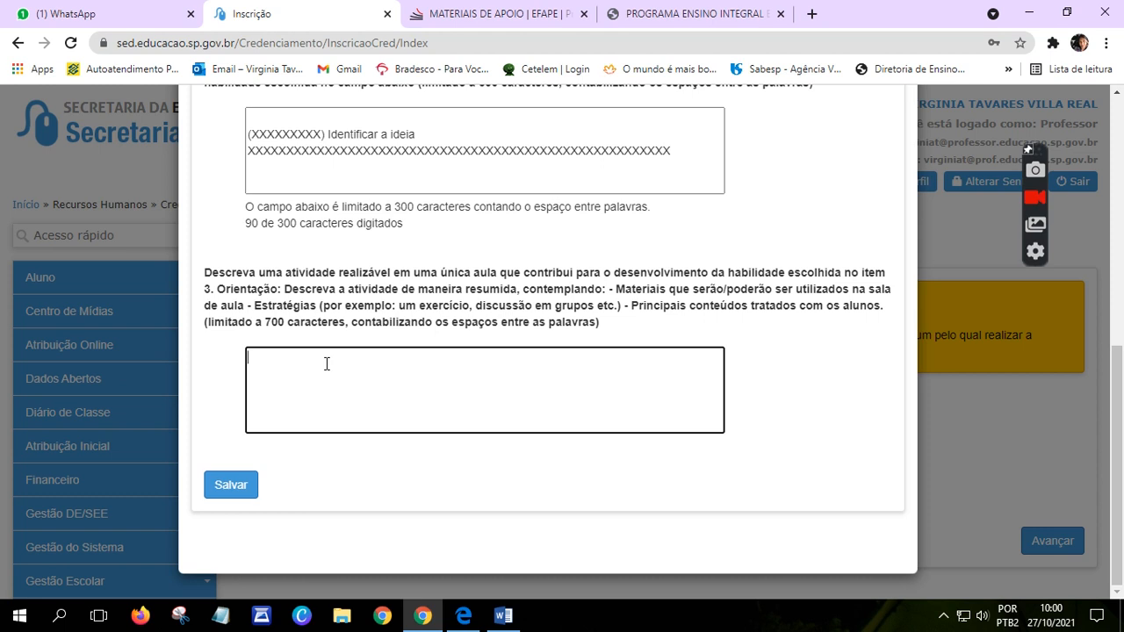
click(342, 163)
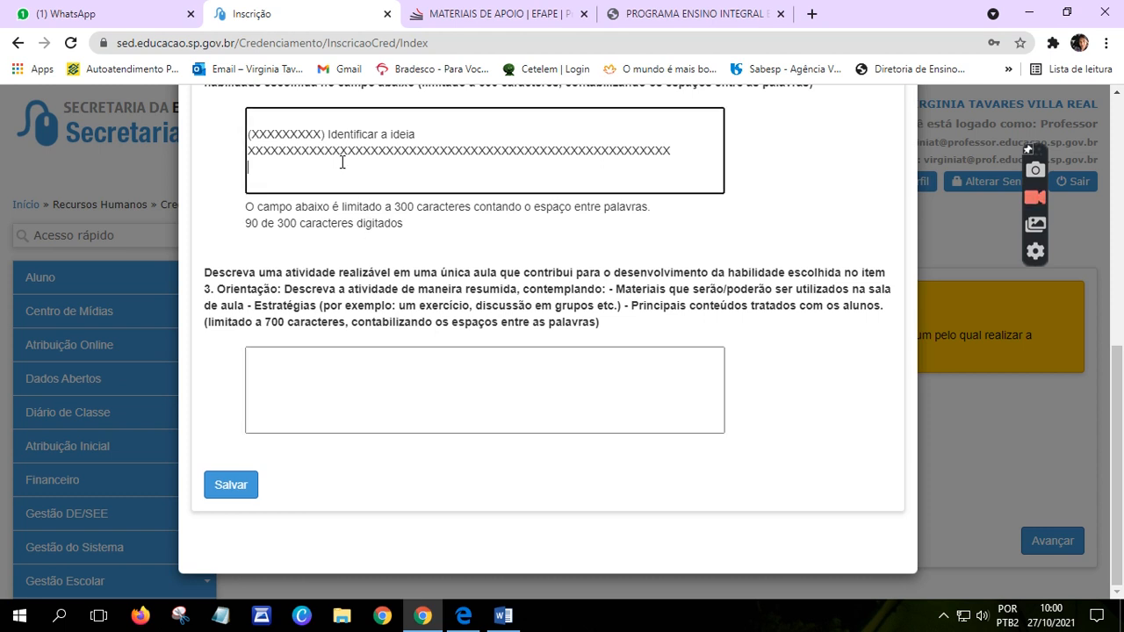
click(307, 384)
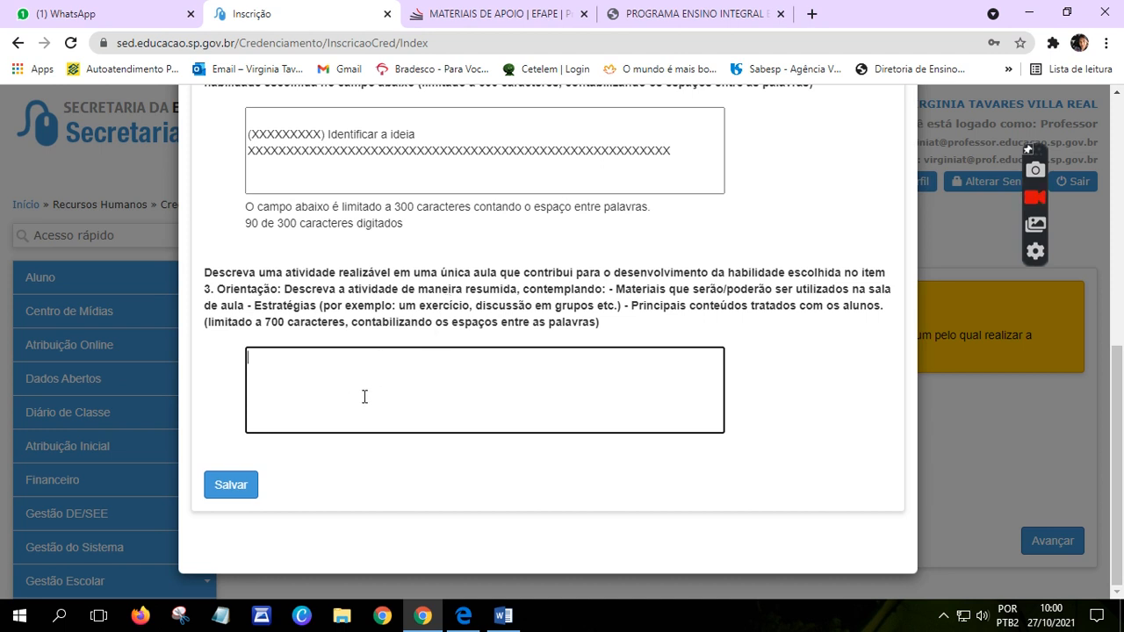
right_click(295, 387)
click(351, 256)
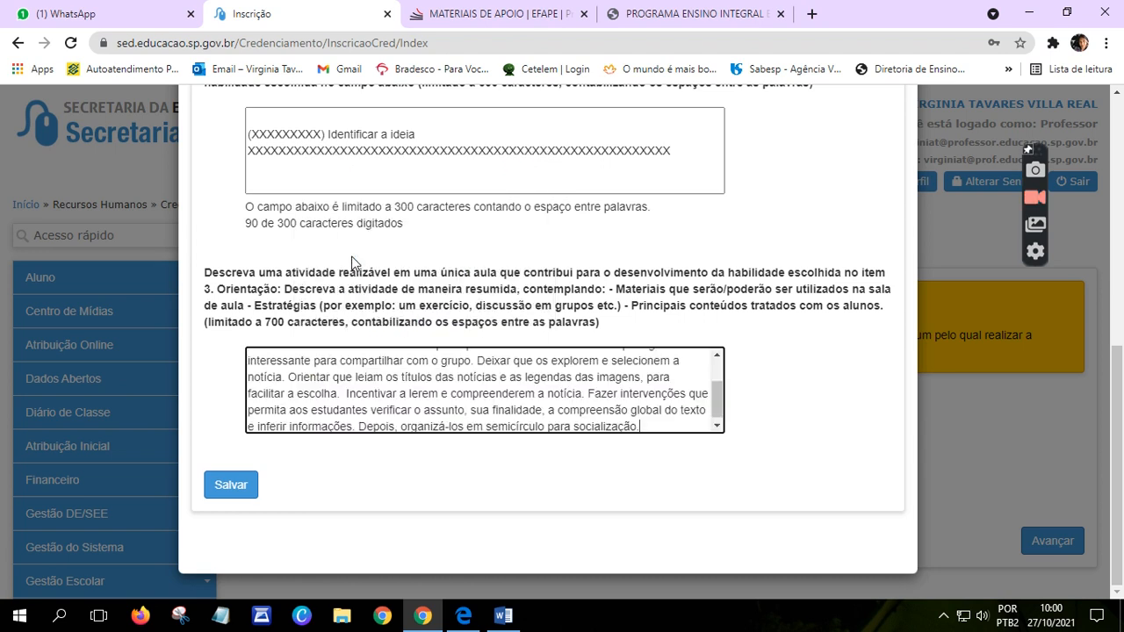
scroll(718, 400, up, 2)
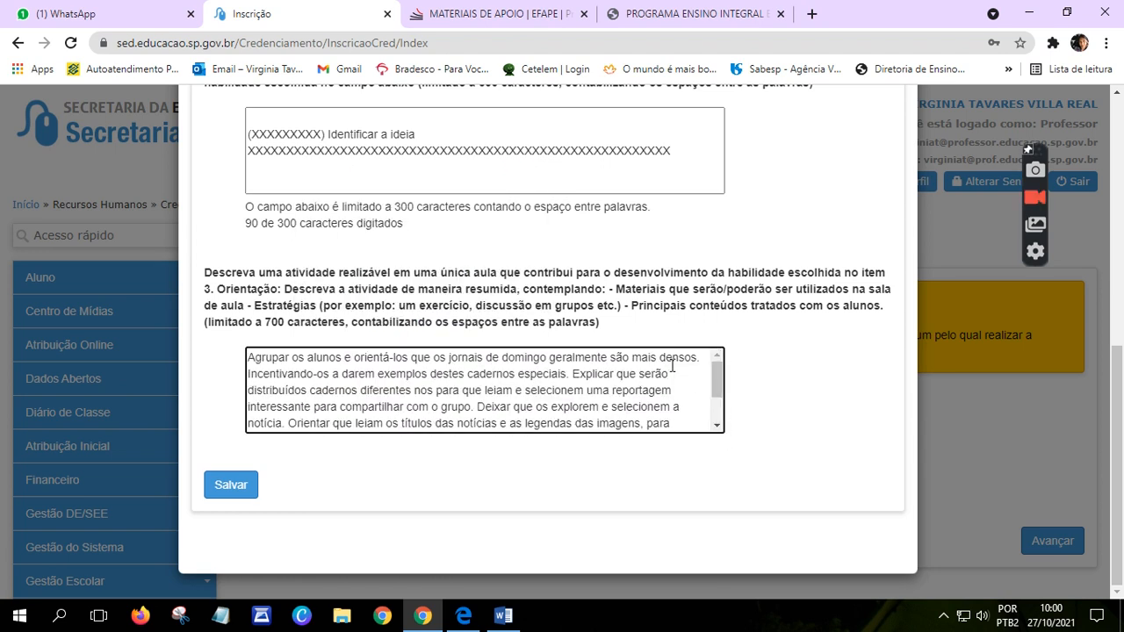
Step: Switch to Word and review the original lesson text under HABILIDADES above the shortened paragraph
click(504, 618)
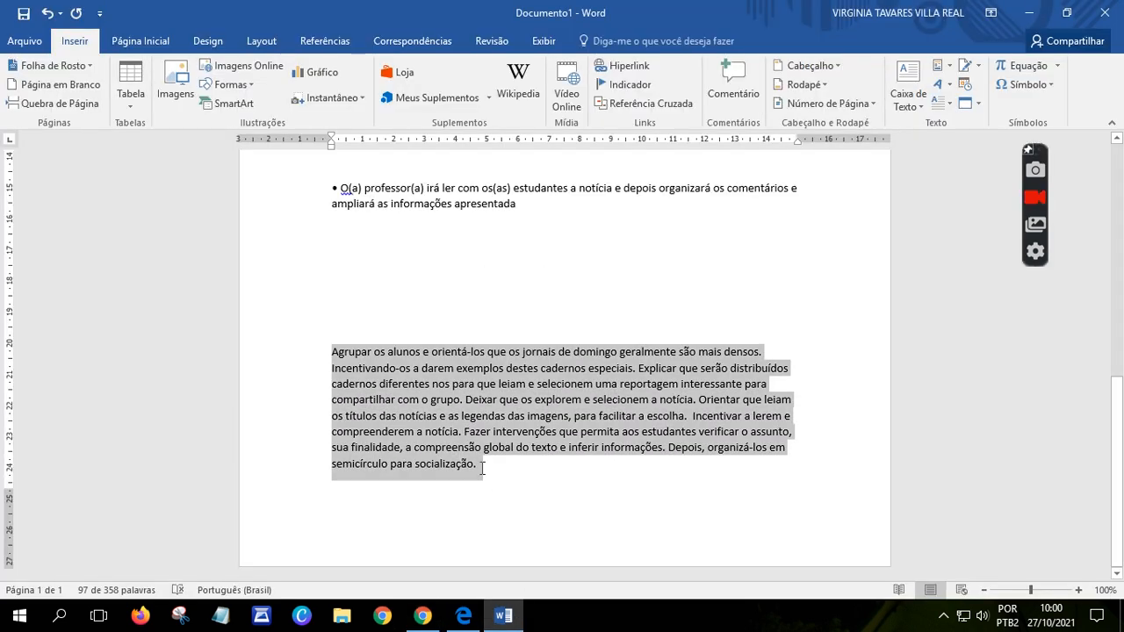
click(481, 465)
scroll(524, 524, up, 7)
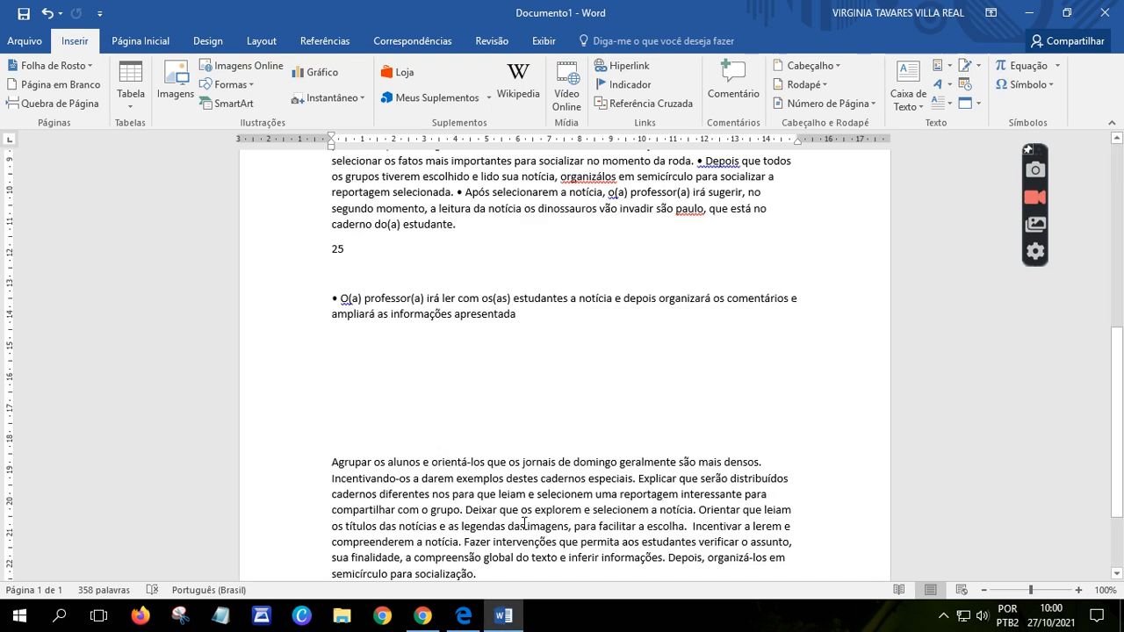
scroll(524, 523, up, 3)
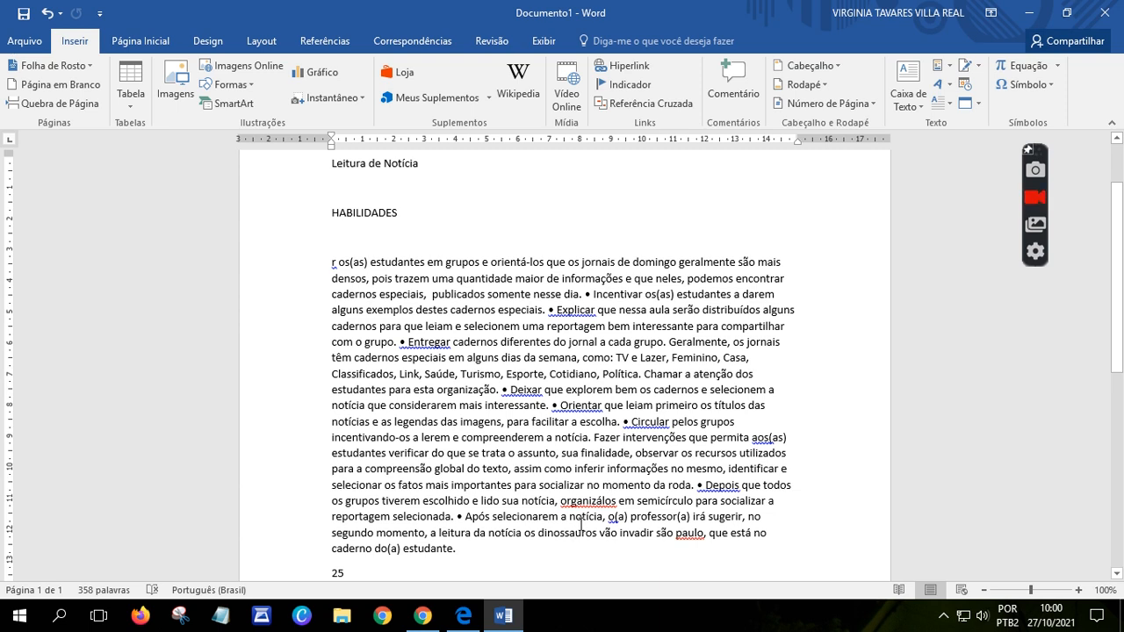
Step: Return to the form in Chrome and check the pasted activity description against the instructions on materials, strategies and contents
click(423, 615)
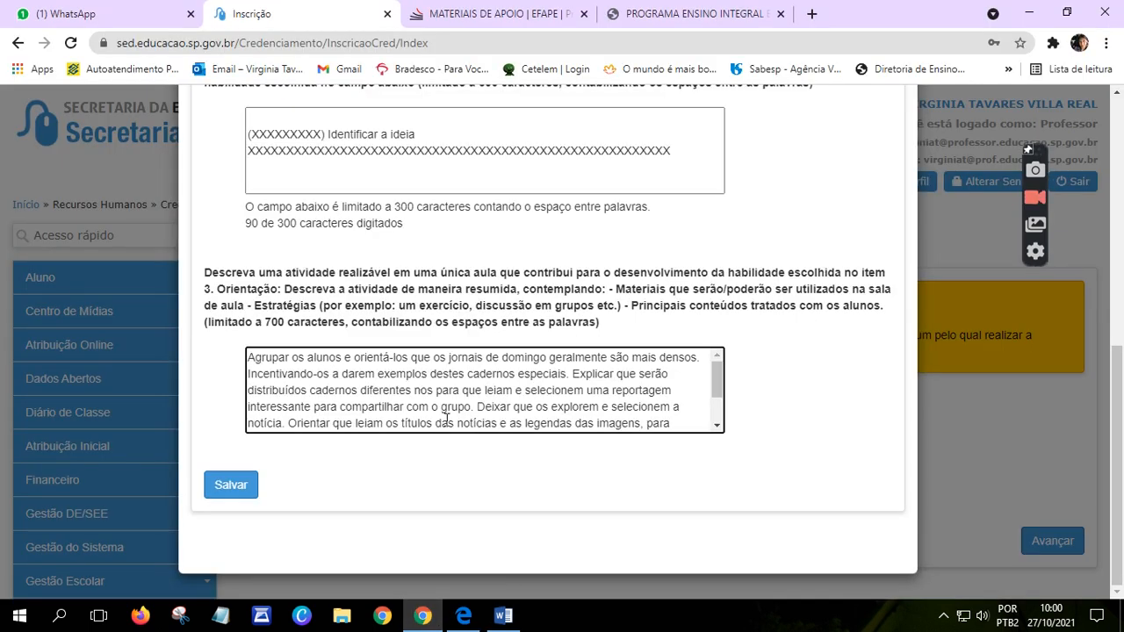
scroll(450, 376, up, 1)
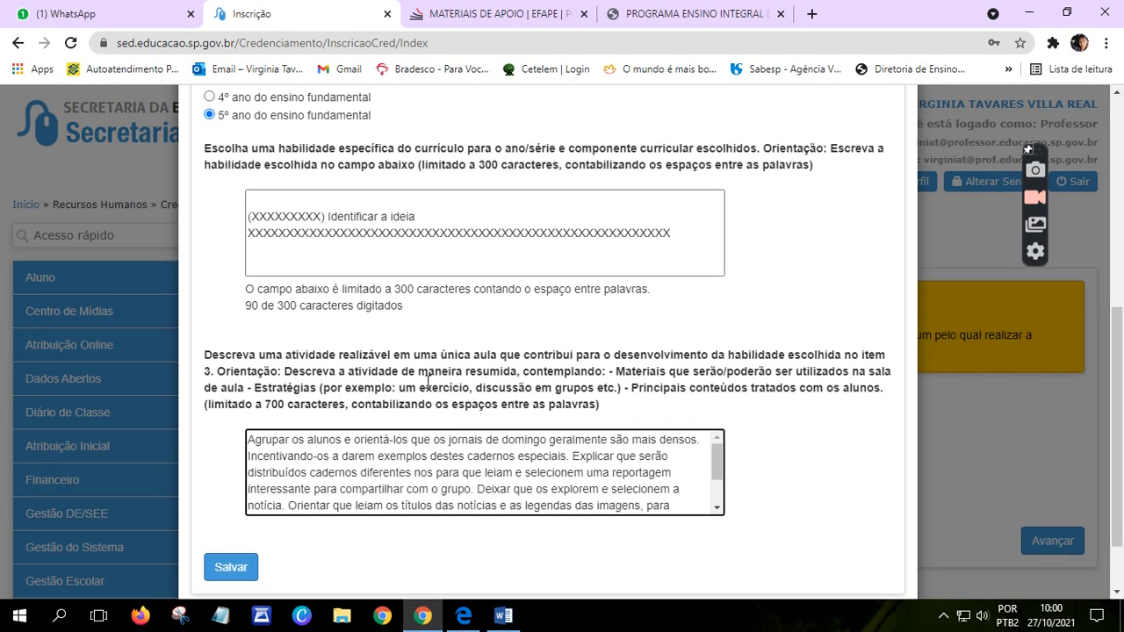
drag(445, 444, 489, 441)
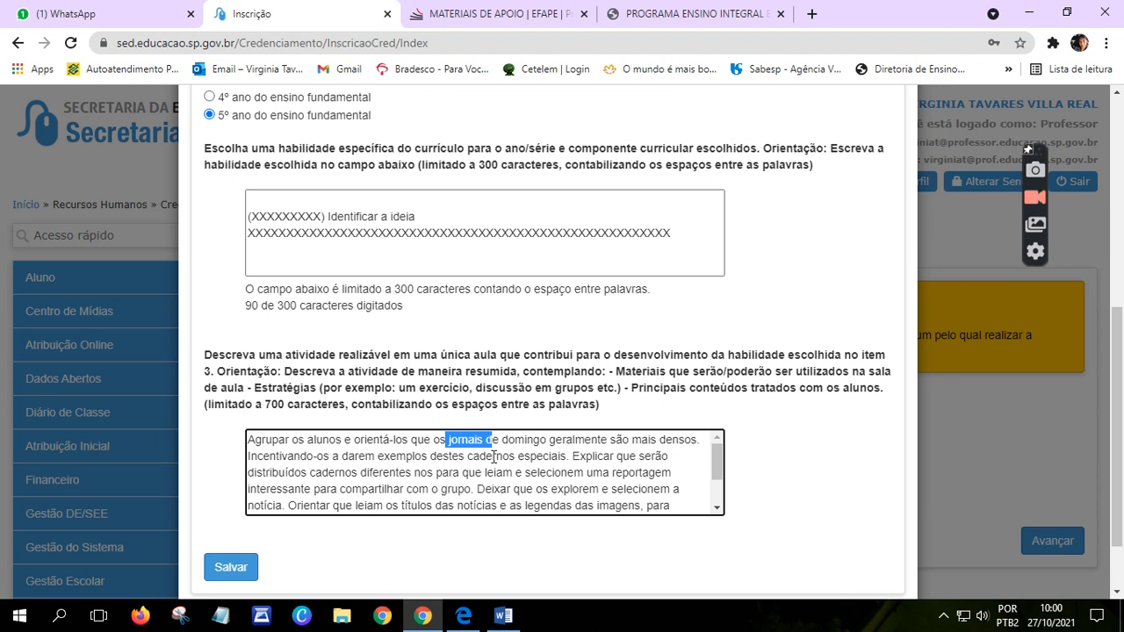
mouse_move(711, 472)
mouse_down()
mouse_move(716, 493)
mouse_move(716, 467)
mouse_up()
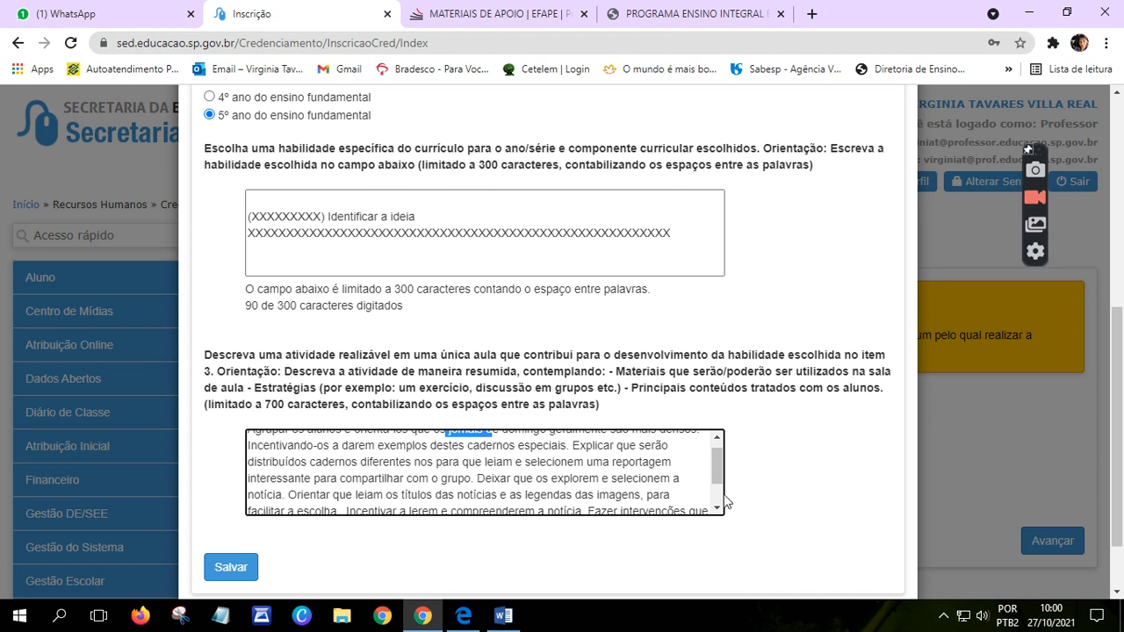
drag(718, 482, 717, 457)
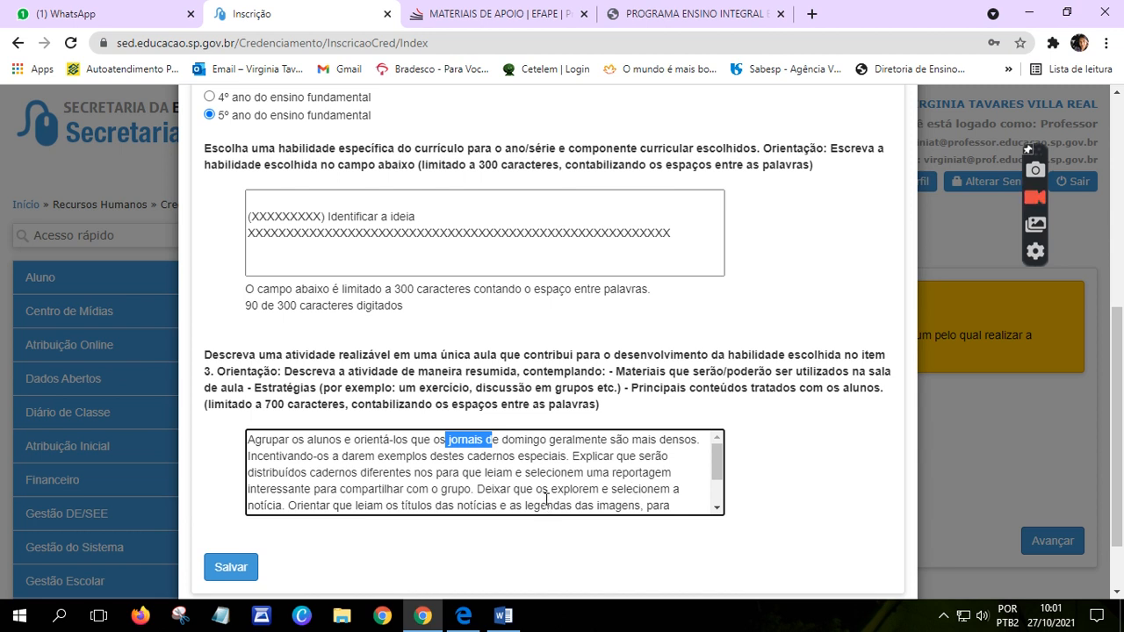
scroll(546, 499, down, 1)
scroll(615, 439, down, 1)
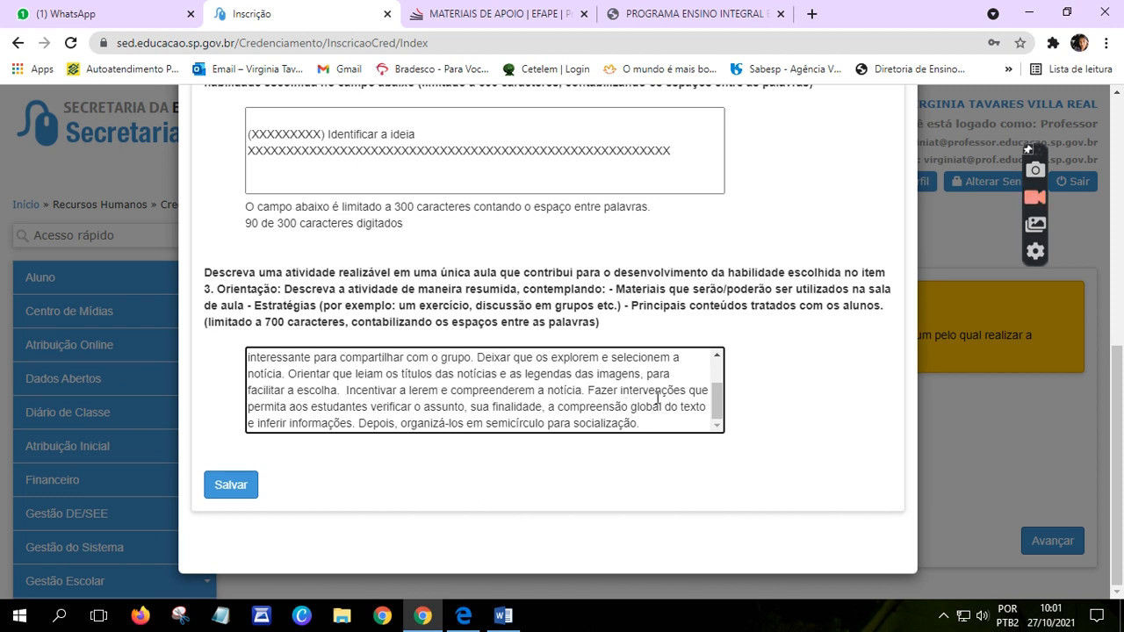
Step: Switch from the form to the Word document and compare the original lesson text under HABILIDADES with the shortened paragraph below it
scroll(620, 449, up, 3)
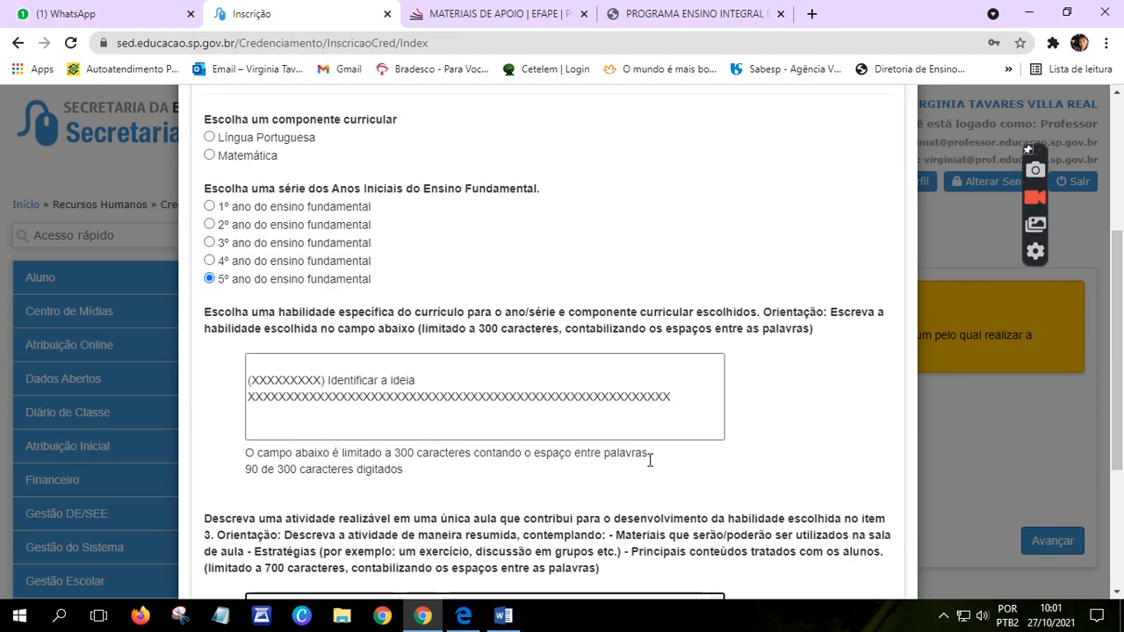
scroll(650, 474, down, 3)
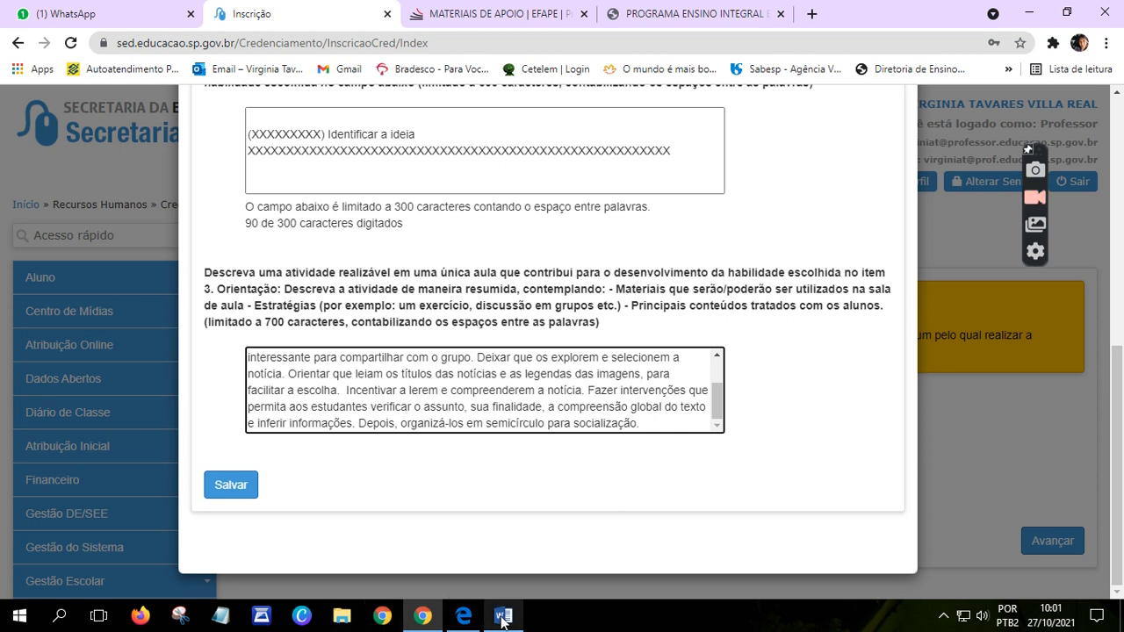
click(503, 616)
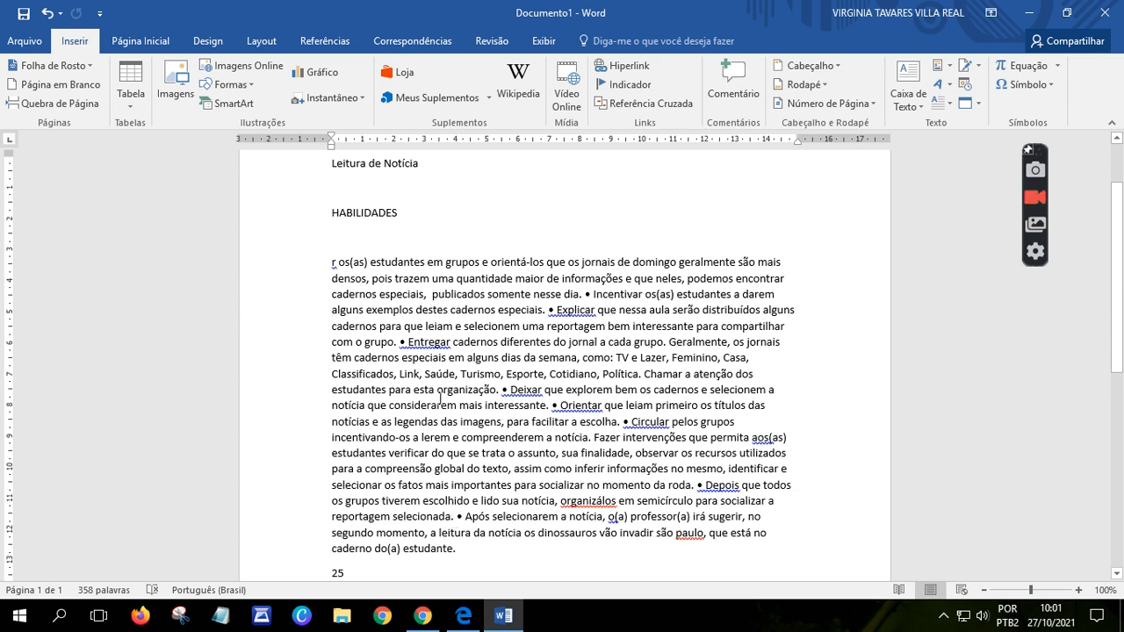
drag(330, 404, 773, 553)
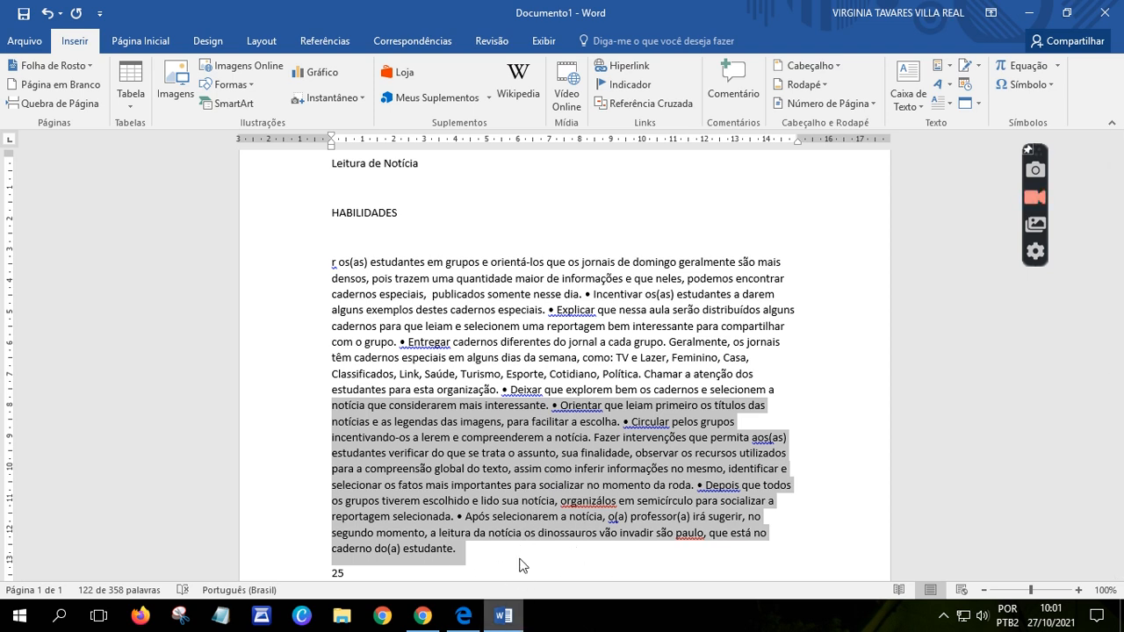
scroll(519, 566, down, 3)
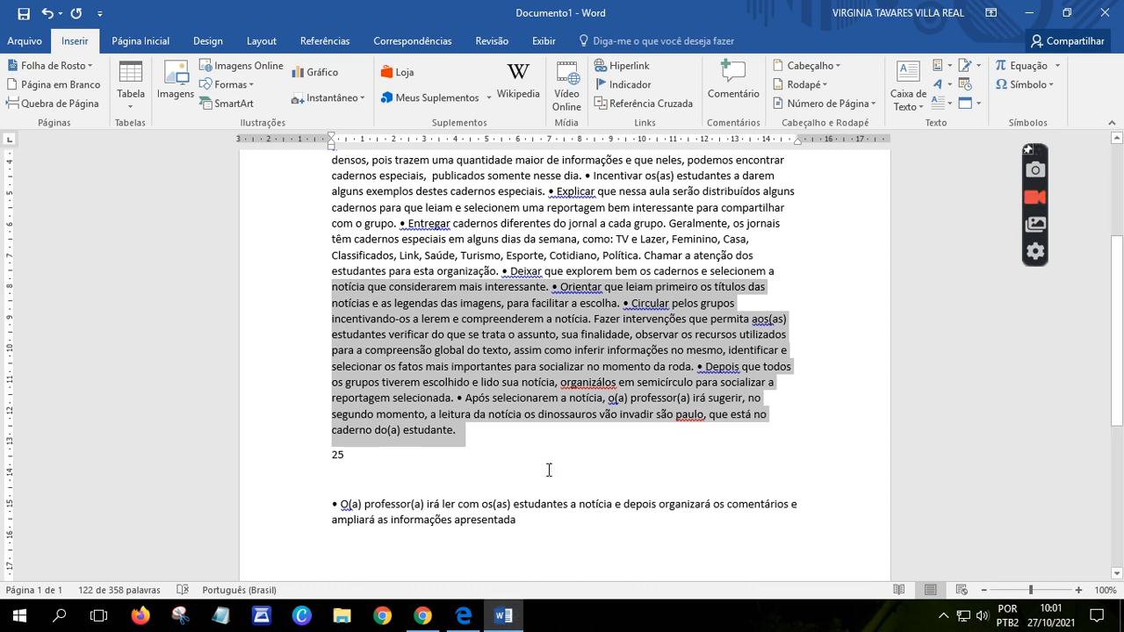
scroll(549, 470, down, 8)
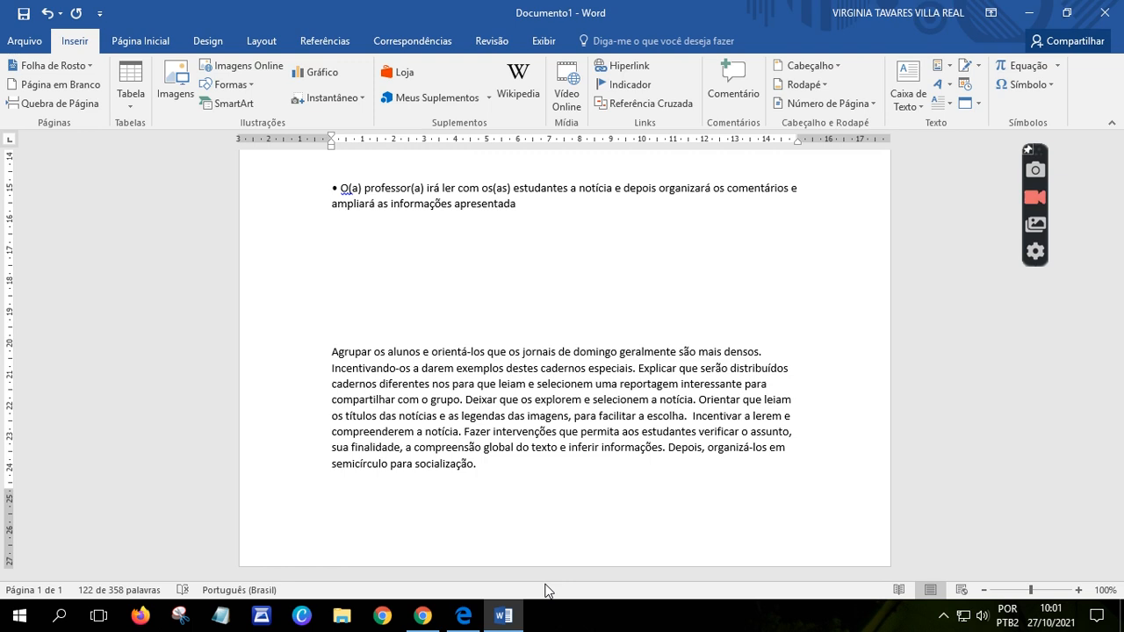
Step: Return to the Inscrição form in Chrome, review the skill and activity answers, try to save the Atividade Sala de Aula section and dismiss the notice
click(430, 628)
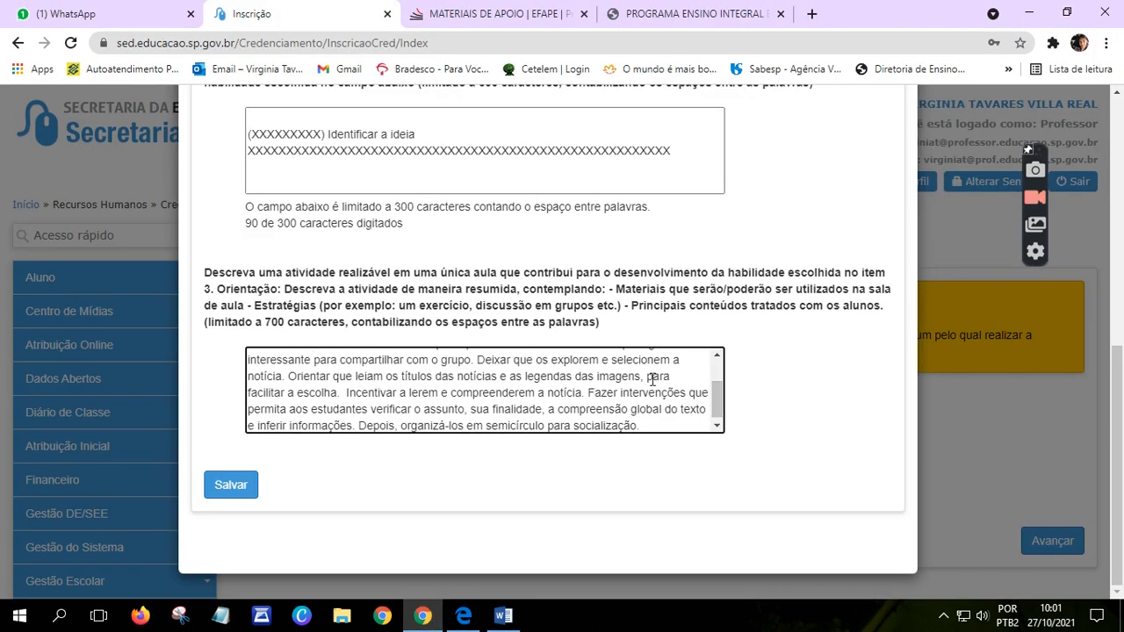
scroll(589, 334, up, 5)
scroll(536, 349, down, 2)
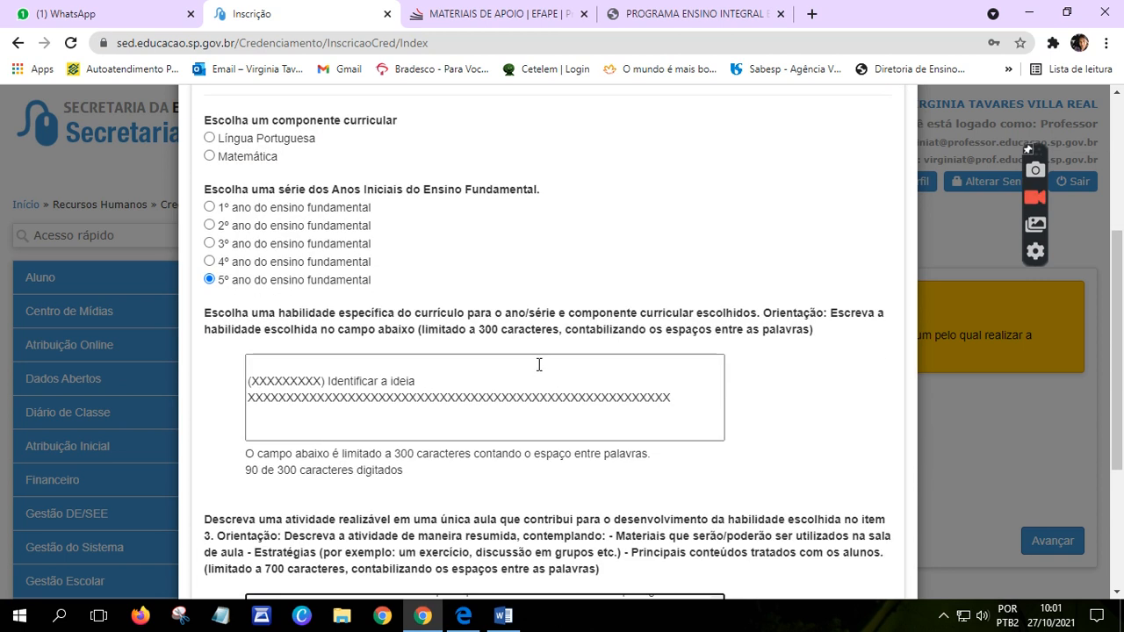
scroll(474, 544, down, 2)
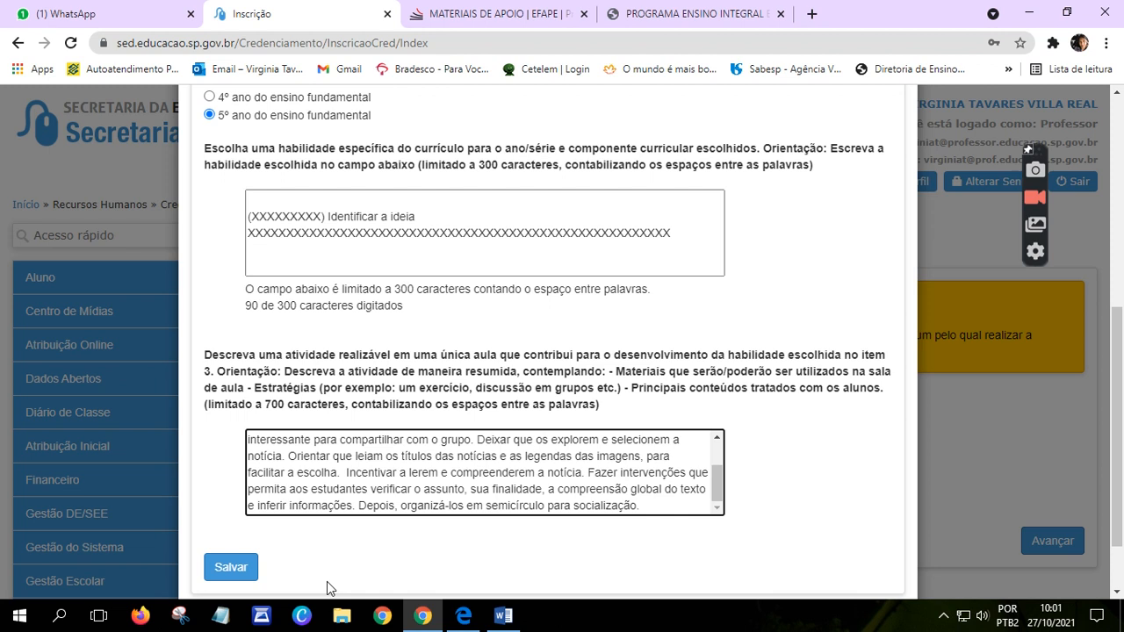
click(247, 578)
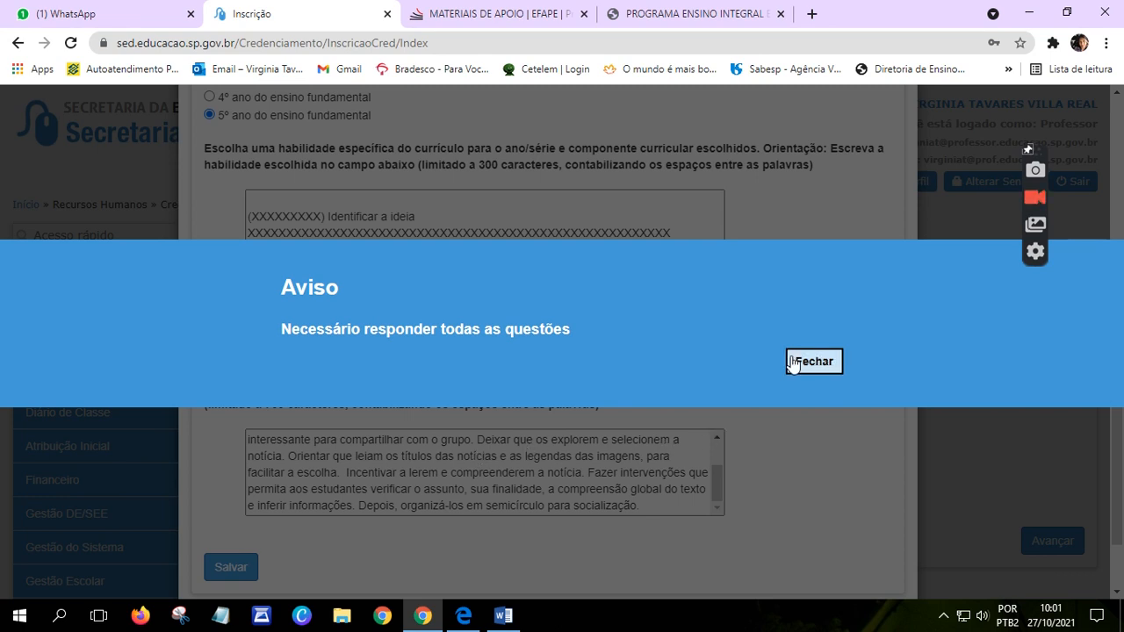
click(810, 369)
Step: Review the Atividade Sala de Aula section from the curricular component question down to the pending-items line for unanswered questions
scroll(490, 466, up, 3)
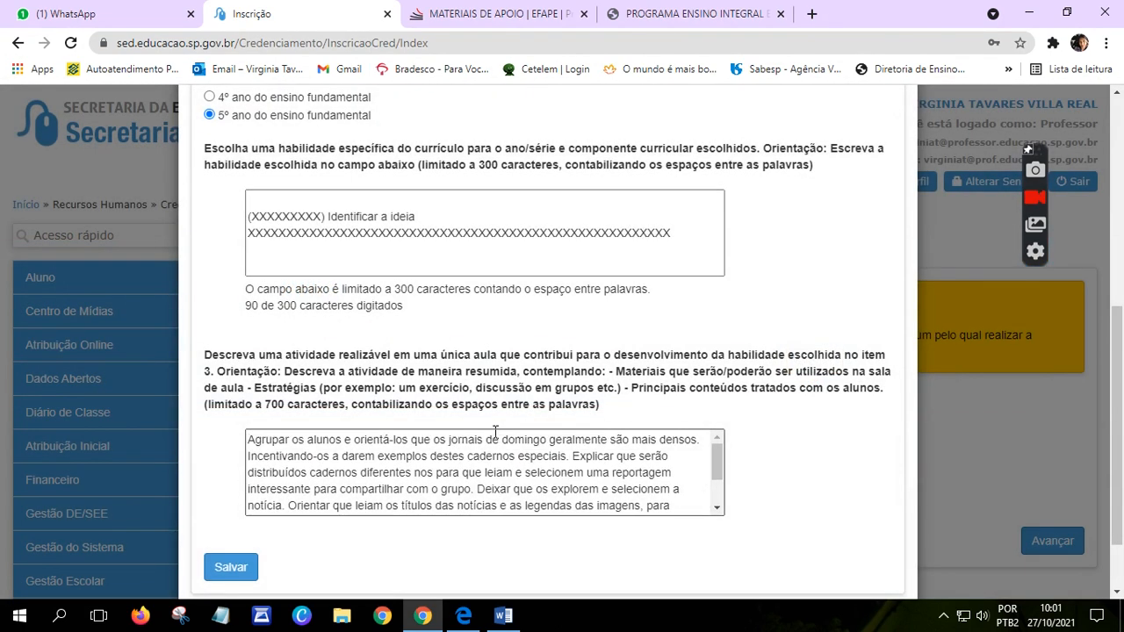
scroll(489, 420, up, 5)
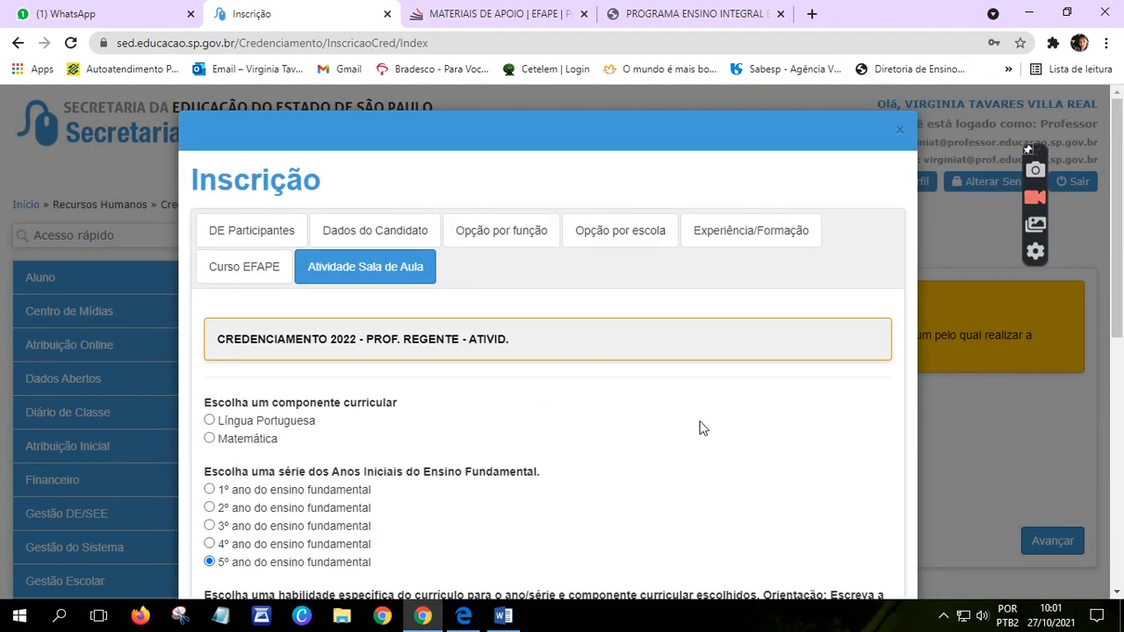
scroll(700, 509, down, 6)
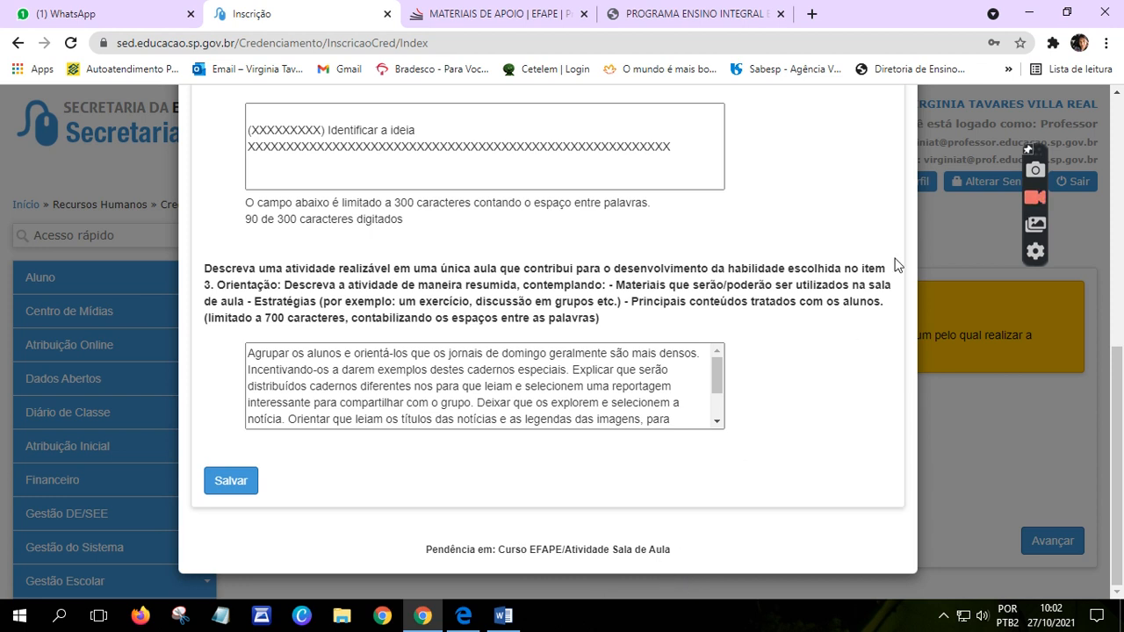
scroll(787, 404, up, 1)
scroll(787, 400, up, 5)
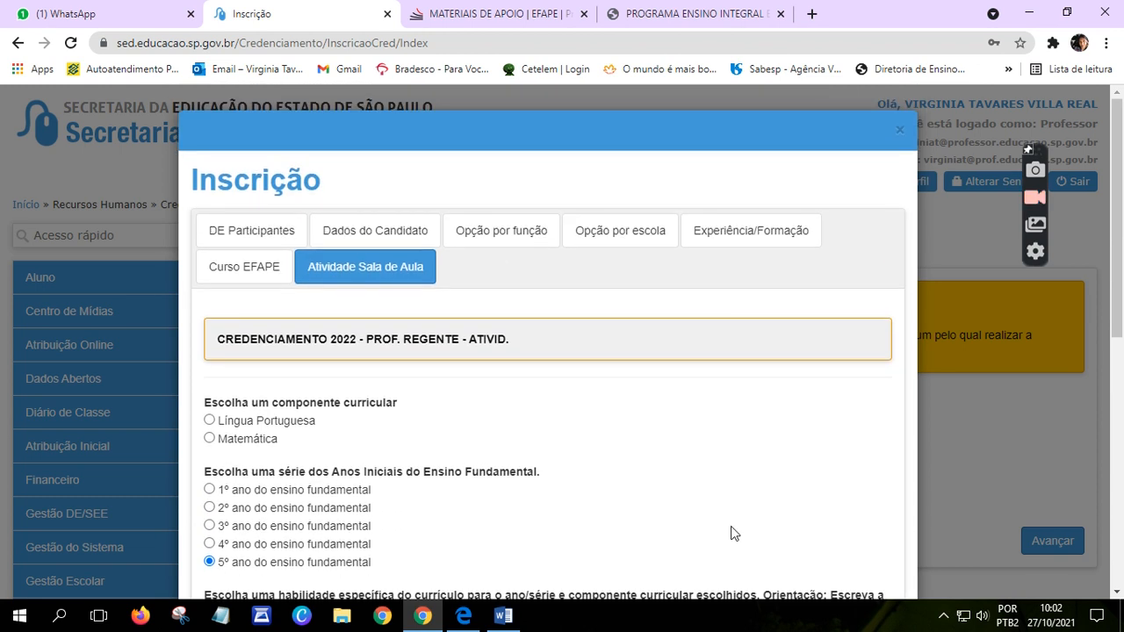